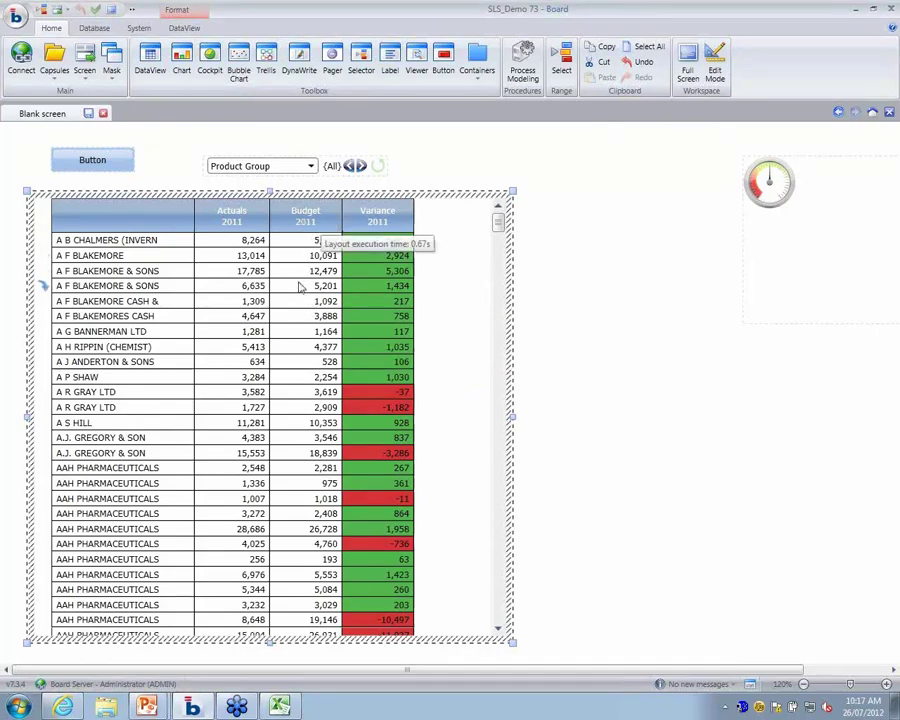
Step: Enable data entry for the Budget block in the DataView layout and apply the layout
{"action": "right_click", "coordinate": [304, 286]}
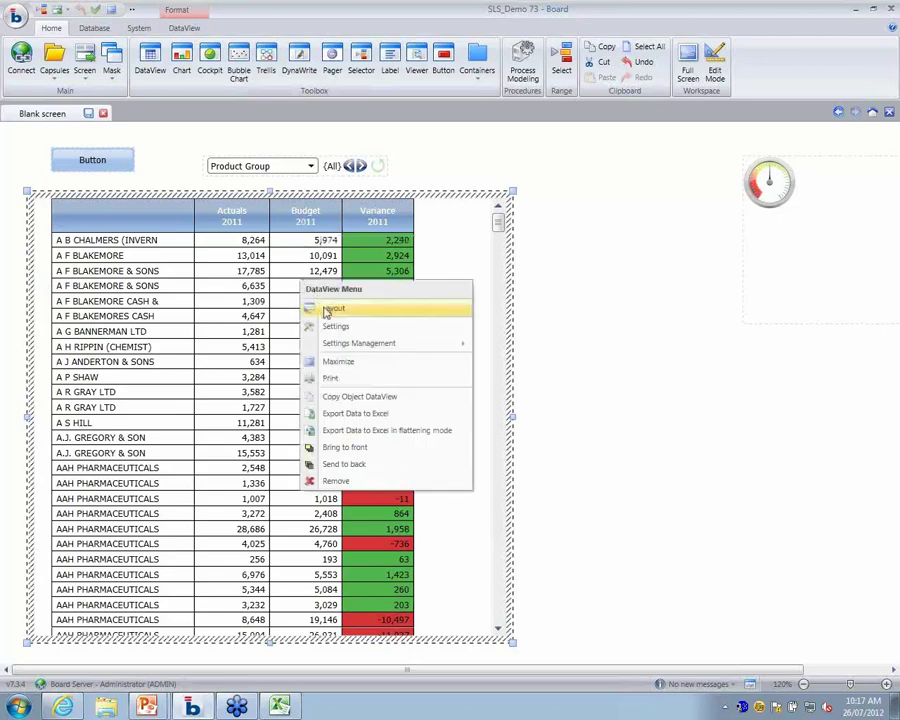
{"action": "left_click", "coordinate": [332, 309]}
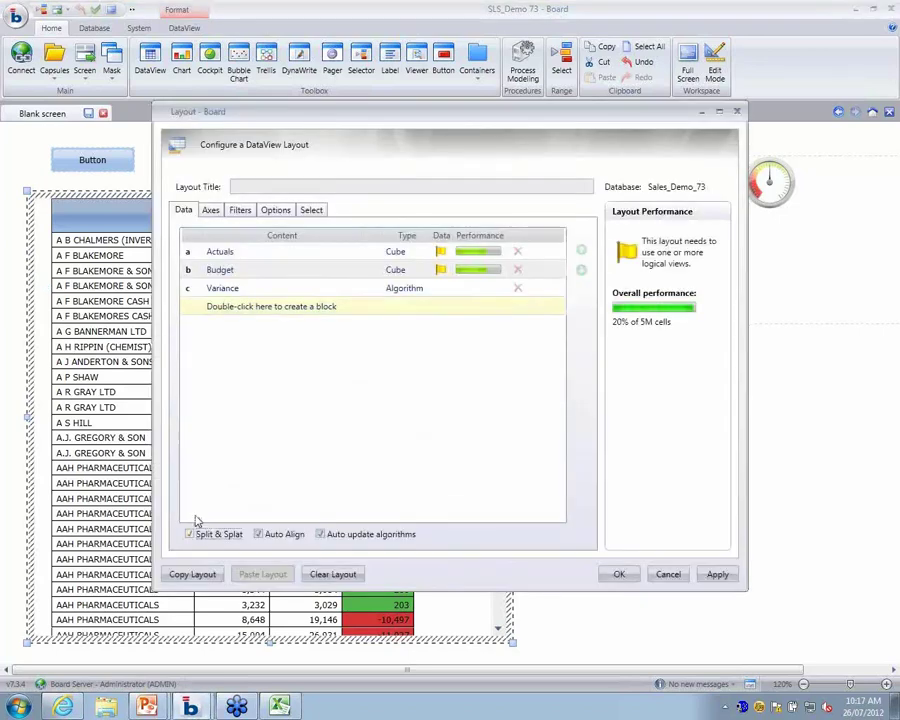
{"action": "left_click", "coordinate": [224, 276]}
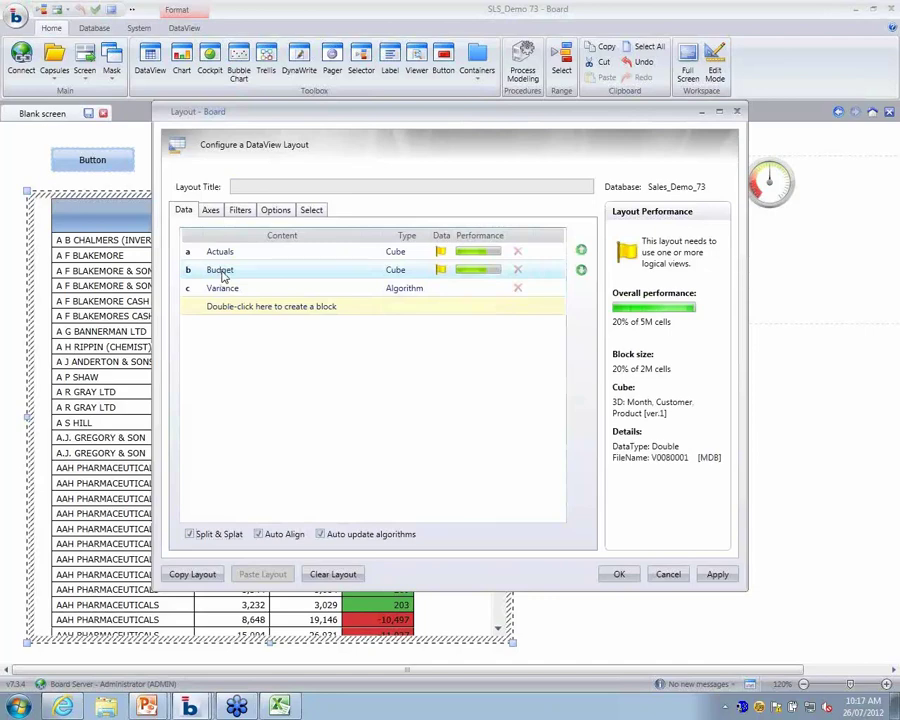
{"action": "double_click", "coordinate": [224, 276]}
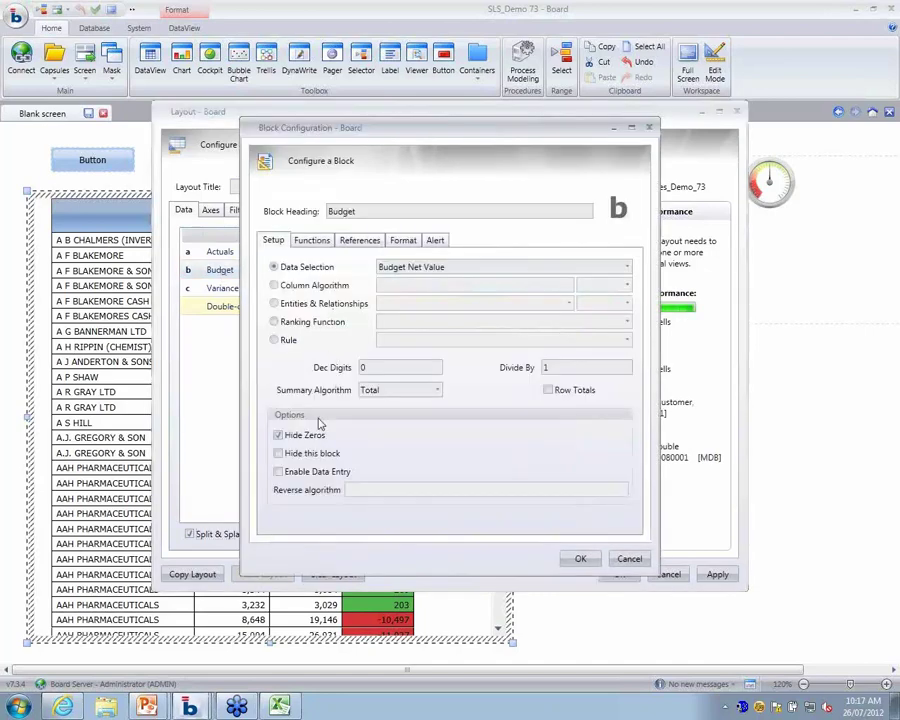
{"action": "left_click", "coordinate": [279, 471]}
{"action": "left_click", "coordinate": [578, 558]}
{"action": "left_click", "coordinate": [618, 576]}
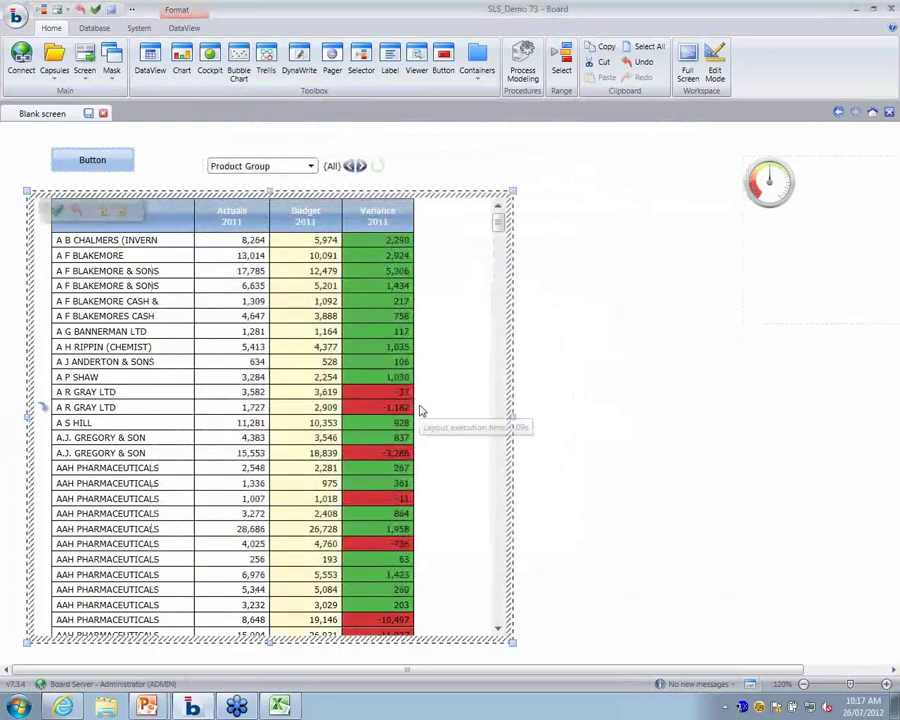
Step: Set the 2011 budget in the A F BLAKEMORE row to 11000 and save the data entry
{"action": "left_click", "coordinate": [276, 258]}
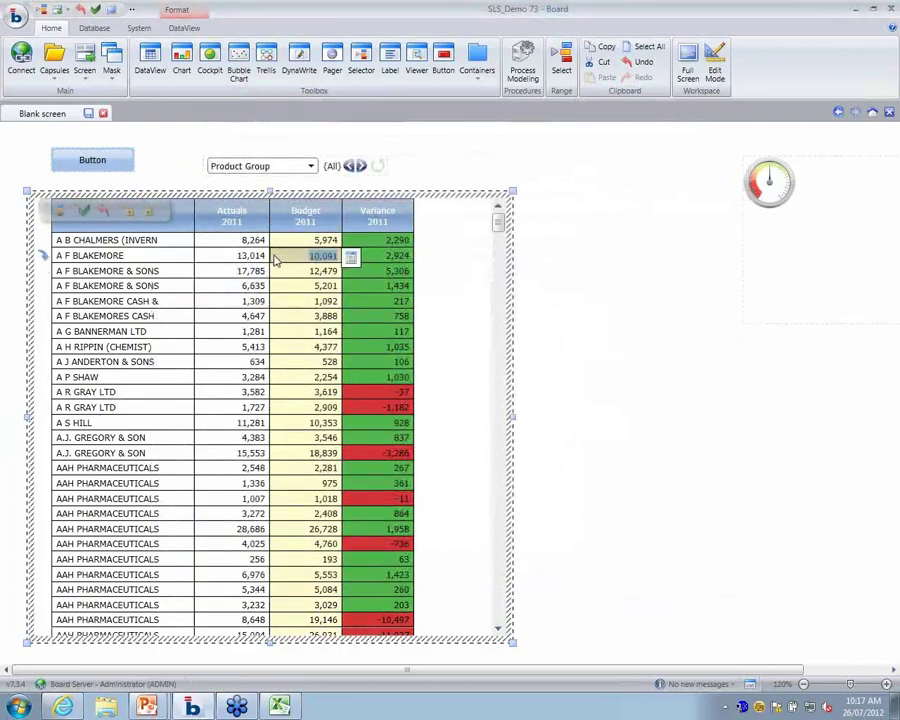
{"action": "type", "text": "11"}
{"action": "key", "text": "Return"}
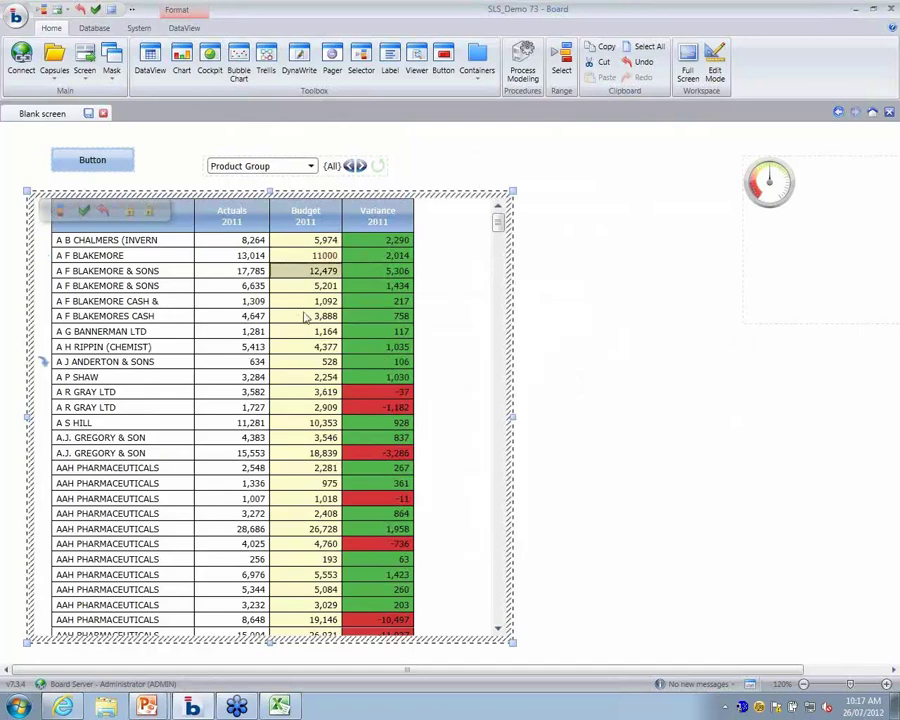
{"action": "left_click", "coordinate": [83, 210]}
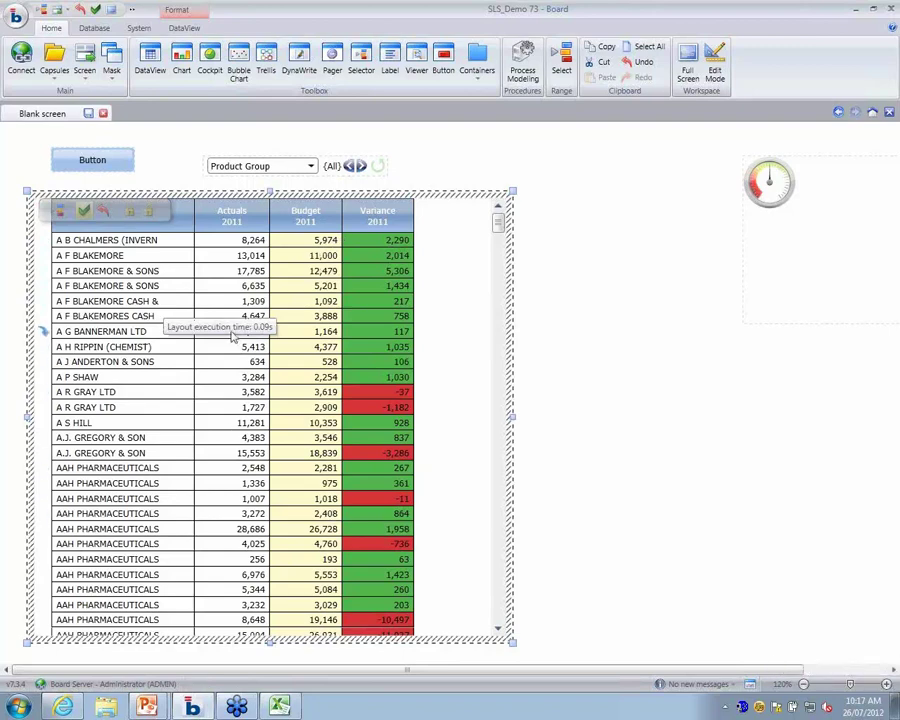
Step: Switch the screen to full-screen view and add Product above Customer in the DataView's row axis
{"action": "key", "text": "F11"}
{"action": "right_click", "coordinate": [232, 292]}
{"action": "left_click", "coordinate": [250, 312]}
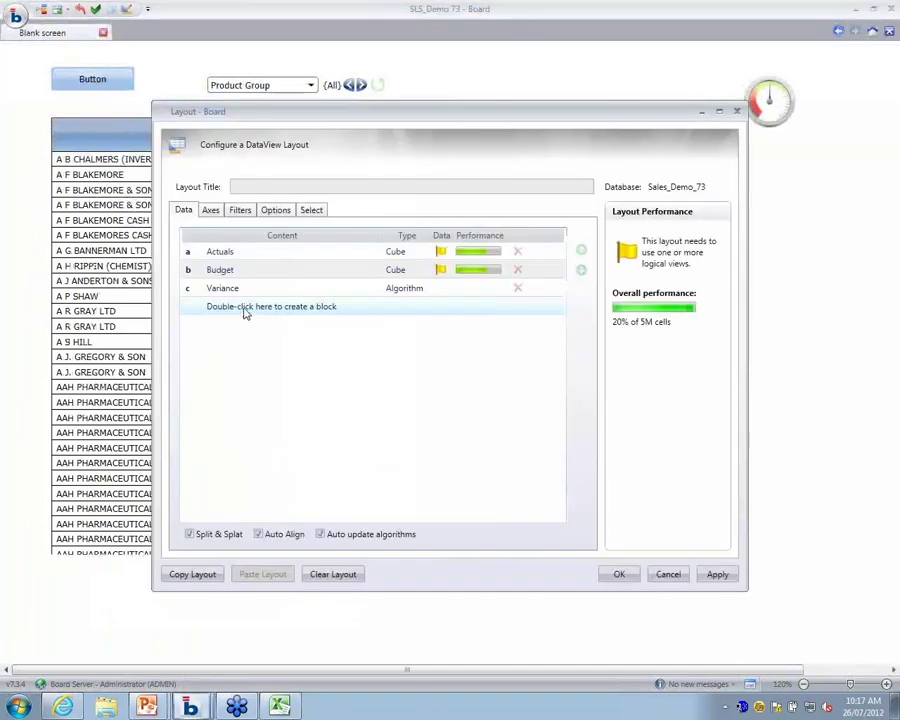
{"action": "left_click", "coordinate": [211, 210]}
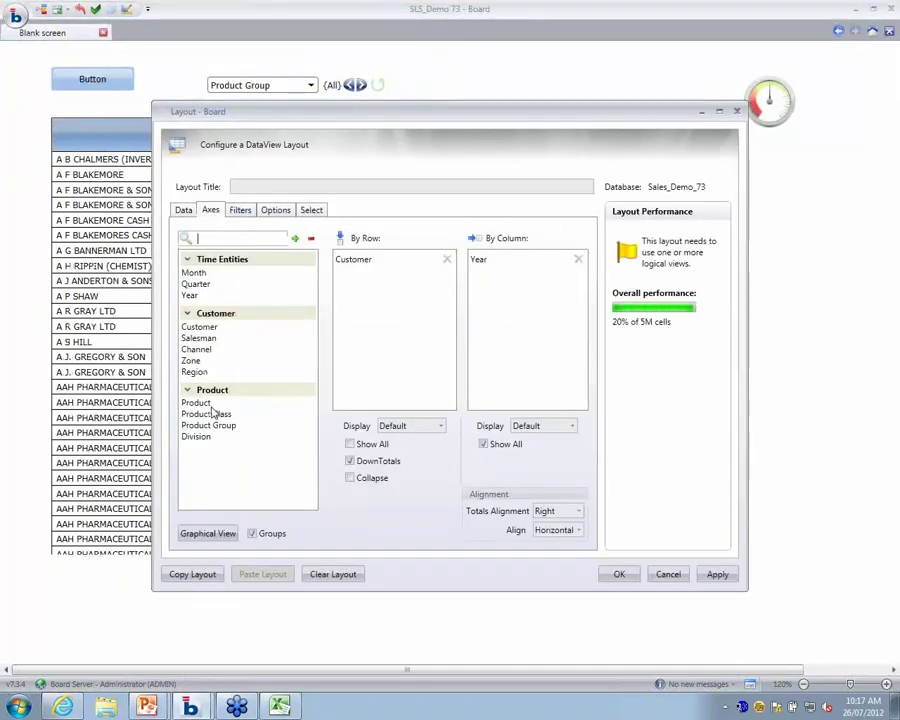
{"action": "left_click_drag", "start_coordinate": [201, 409], "coordinate": [362, 258]}
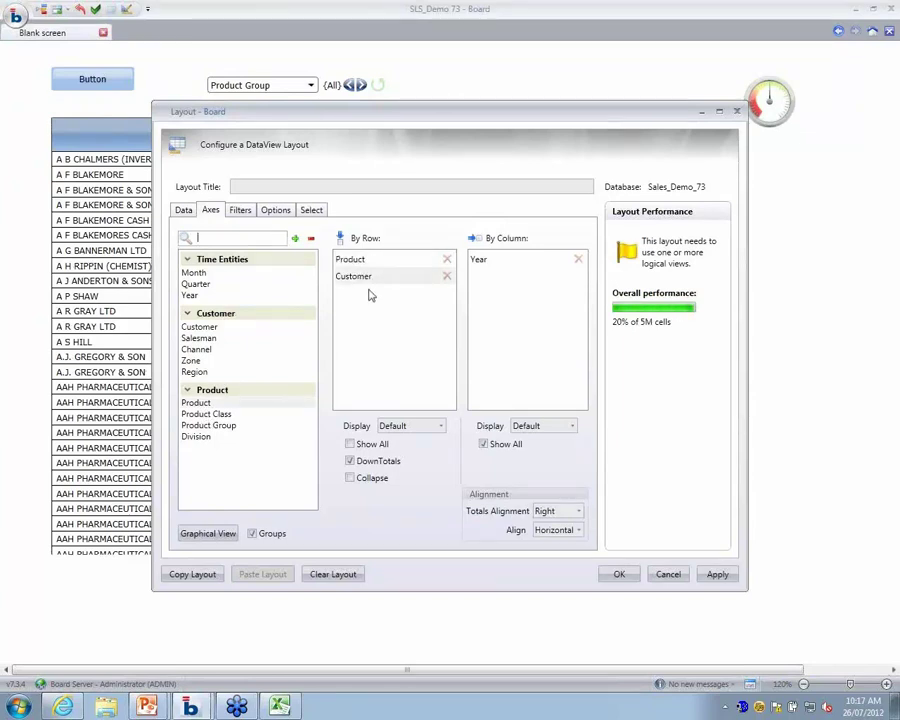
{"action": "left_click", "coordinate": [620, 574]}
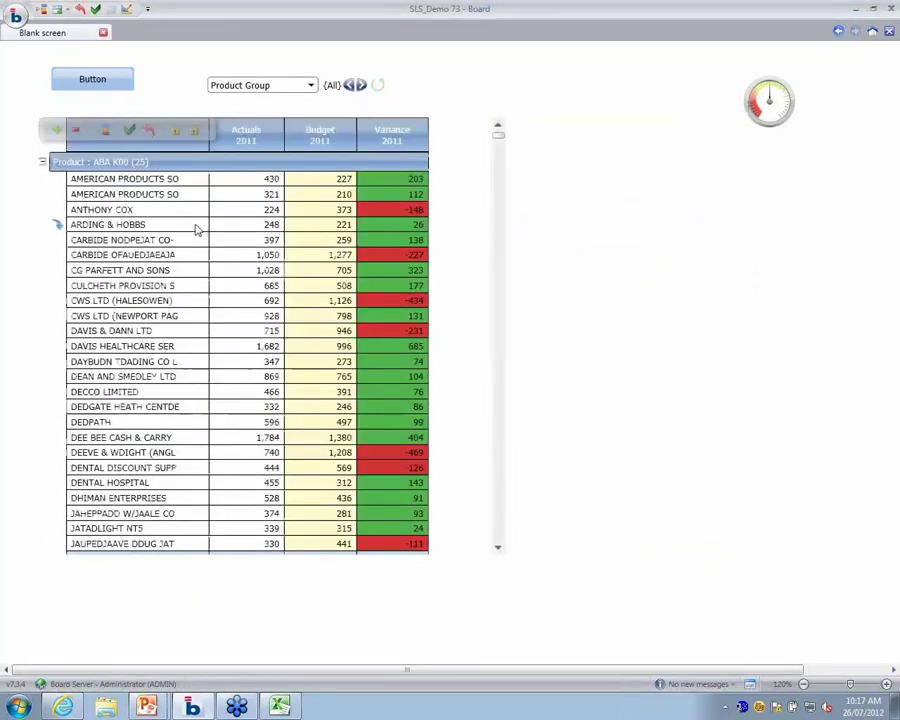
Step: Collapse and re-expand all product groupings in the table, and filter the screen to product group CREAM 0A
{"action": "left_click", "coordinate": [75, 132]}
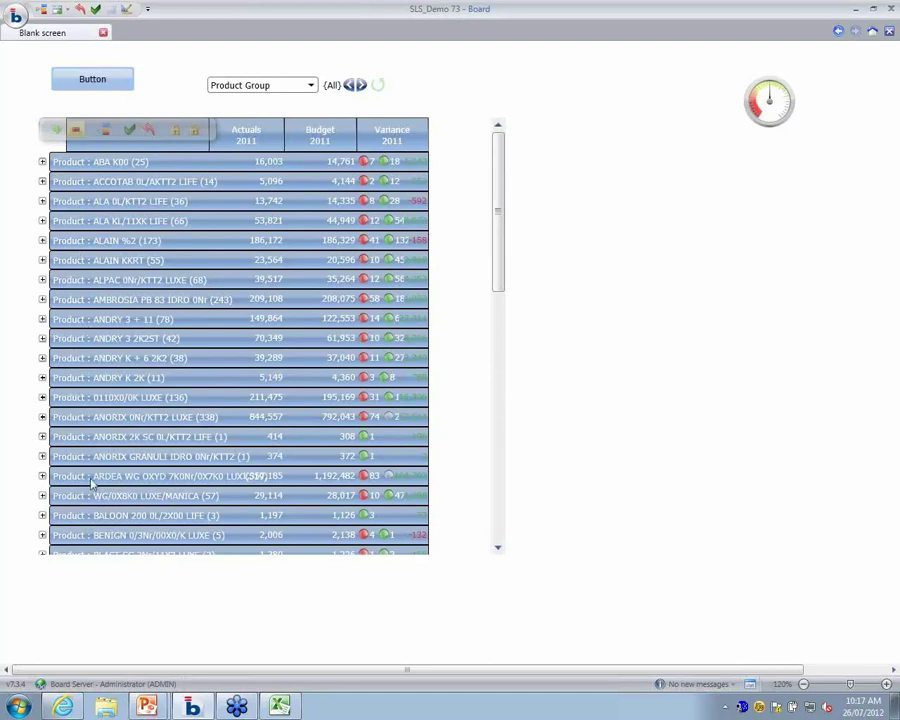
{"action": "left_click", "coordinate": [56, 129]}
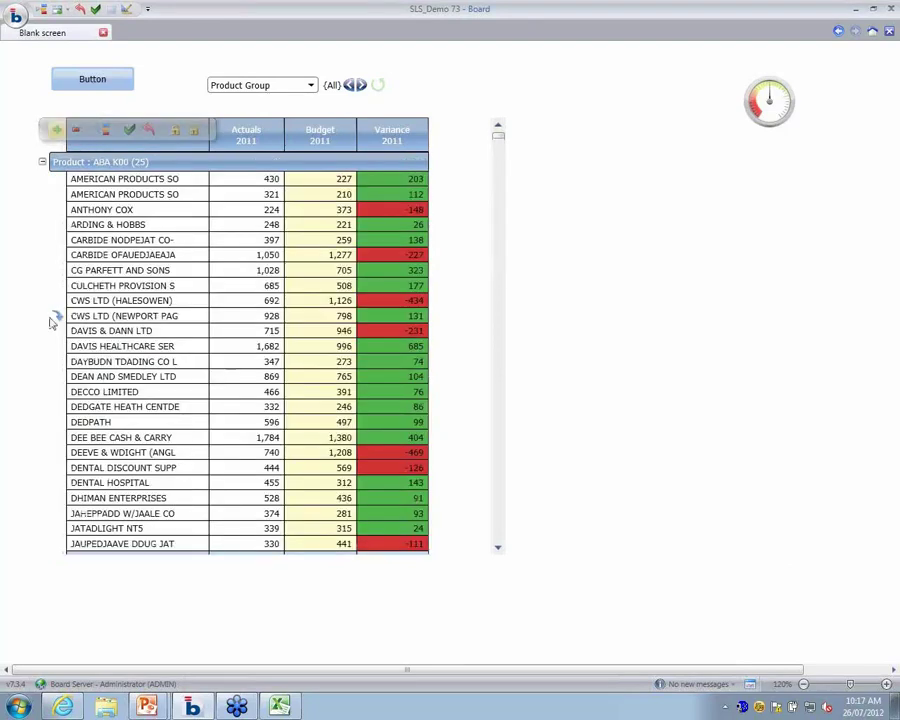
{"action": "left_click", "coordinate": [311, 86]}
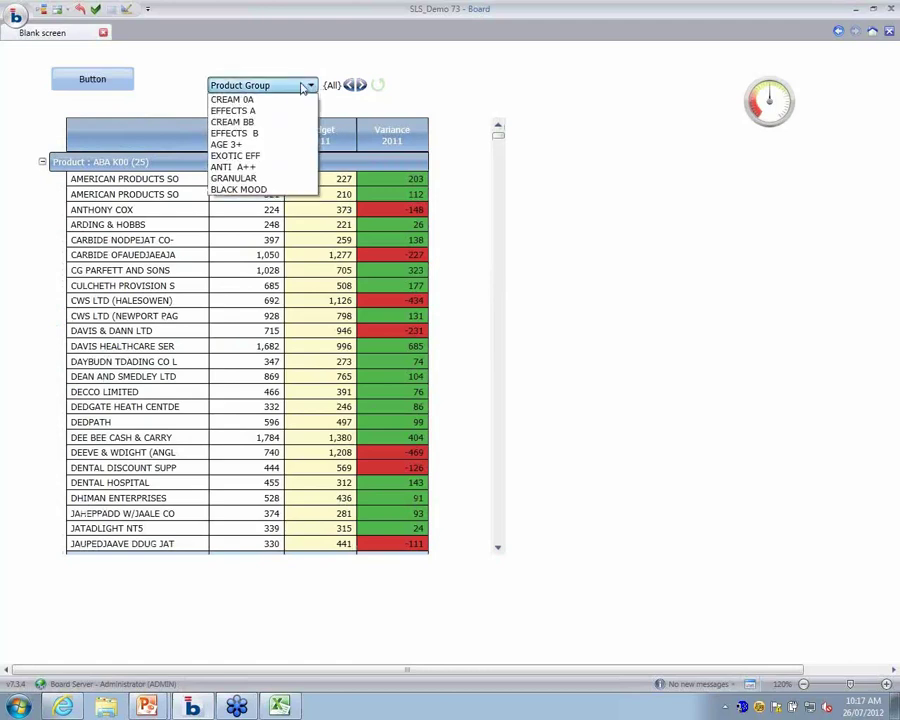
{"action": "left_click", "coordinate": [241, 102]}
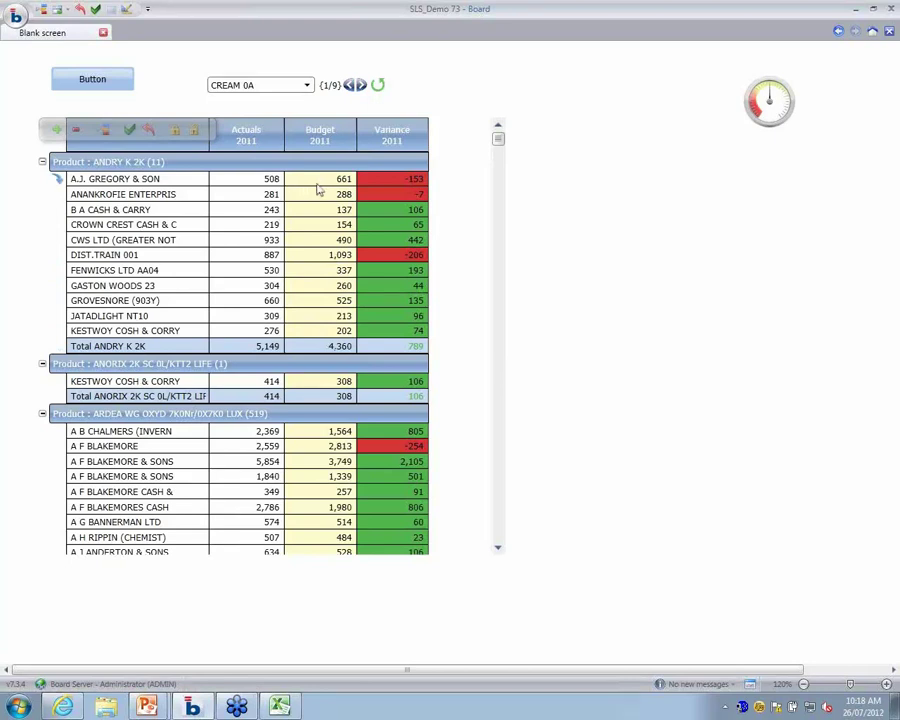
{"action": "left_click", "coordinate": [330, 346]}
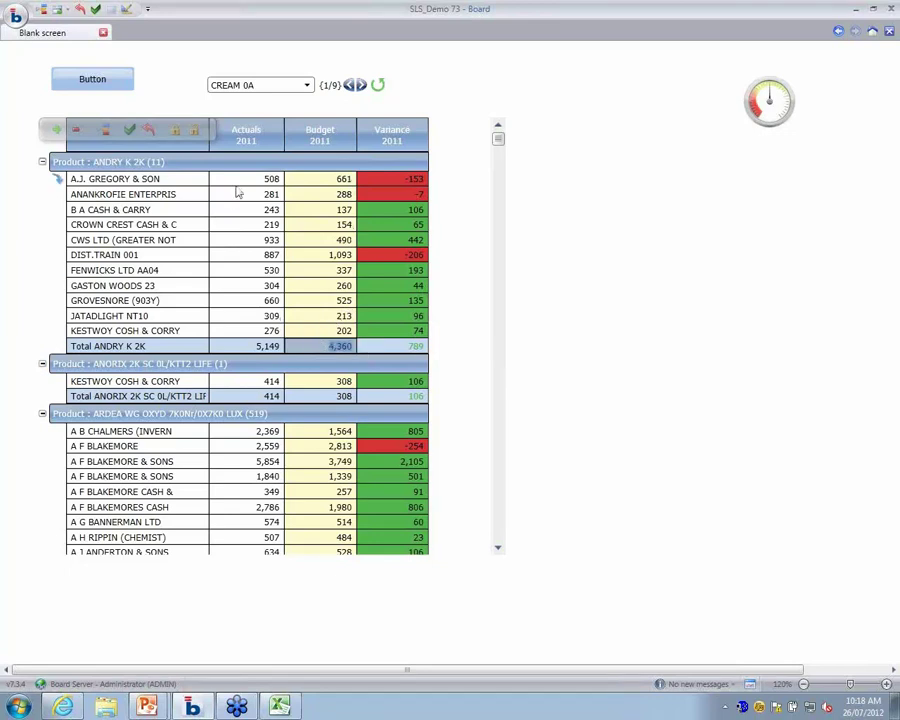
{"action": "type", "text": "6"}
{"action": "key", "text": "Return"}
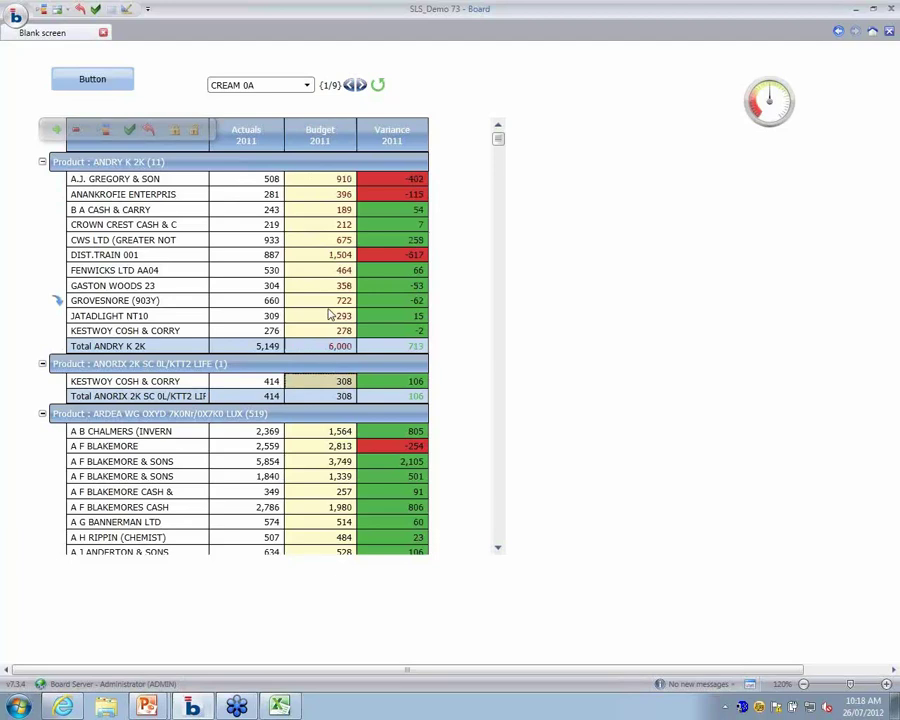
{"action": "left_click", "coordinate": [129, 130]}
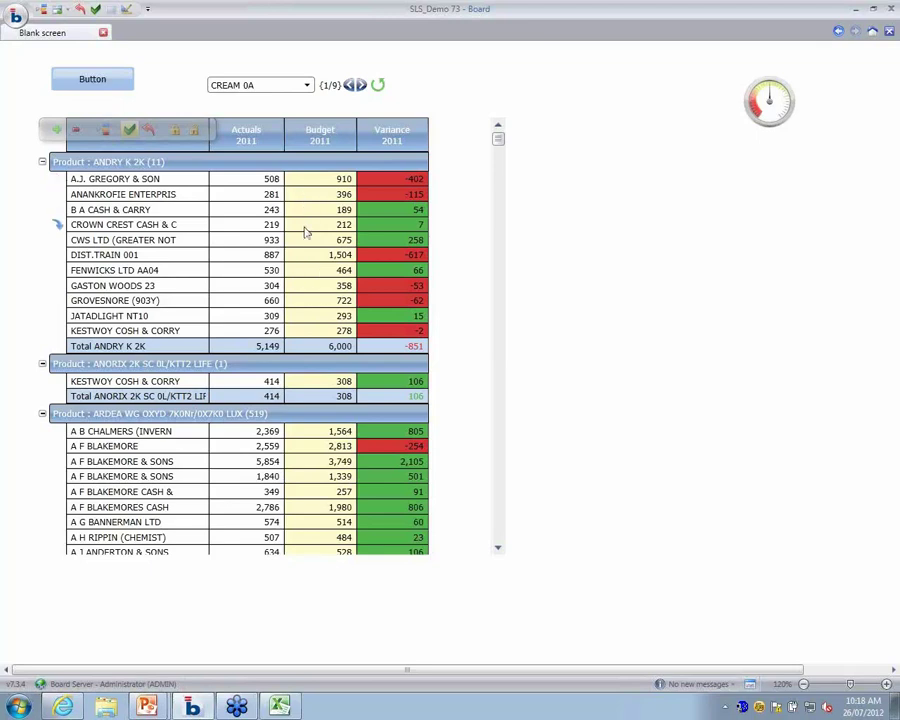
Step: Add a Customer Comments block to the DataView layout, with data entry enabled and row totals off
{"action": "right_click", "coordinate": [305, 200]}
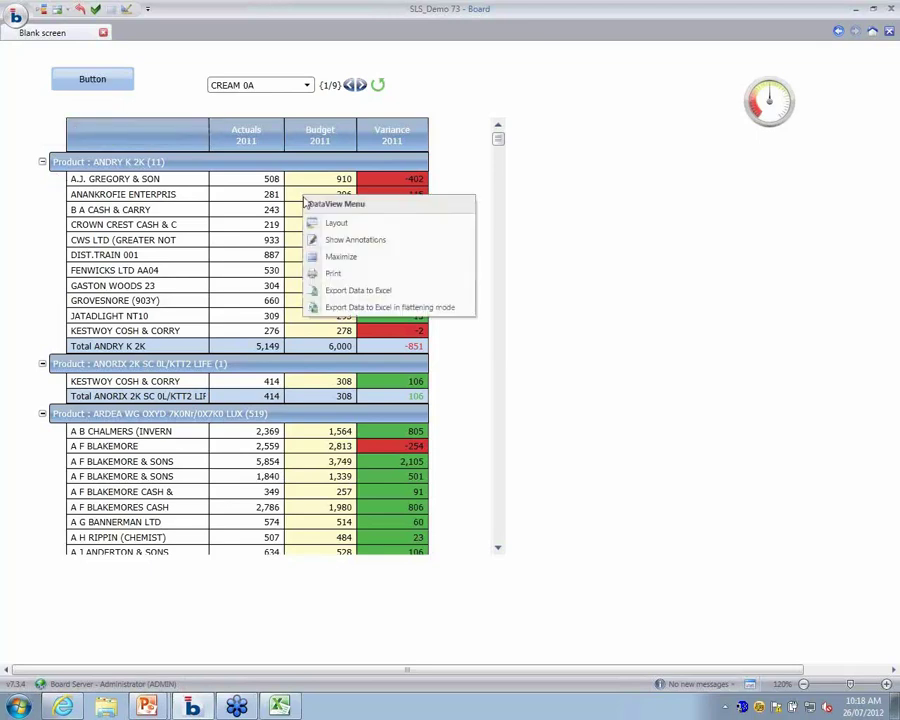
{"action": "left_click", "coordinate": [318, 226]}
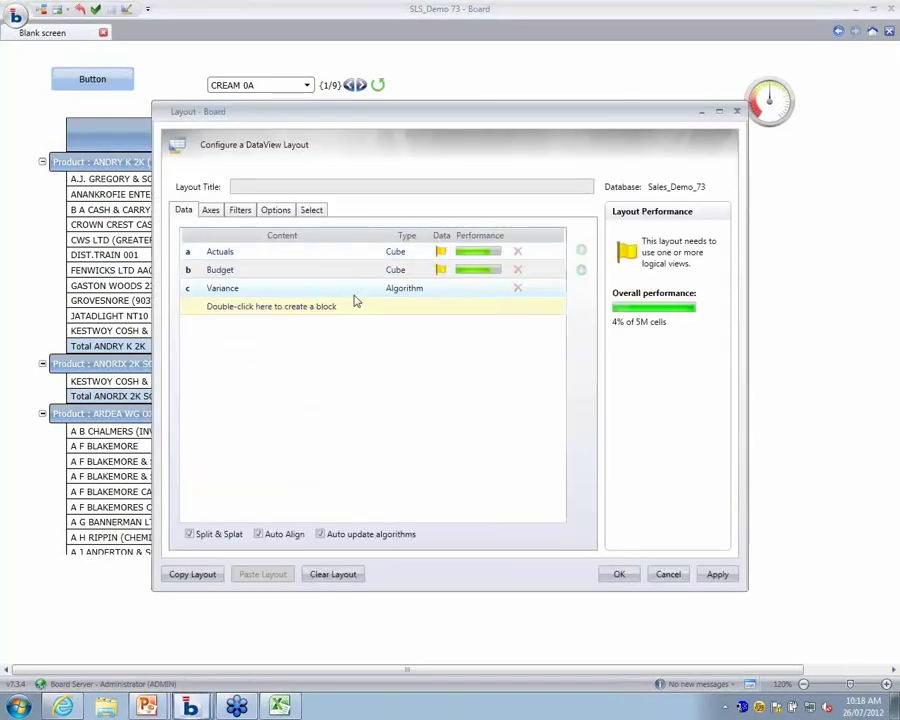
{"action": "double_click", "coordinate": [351, 306]}
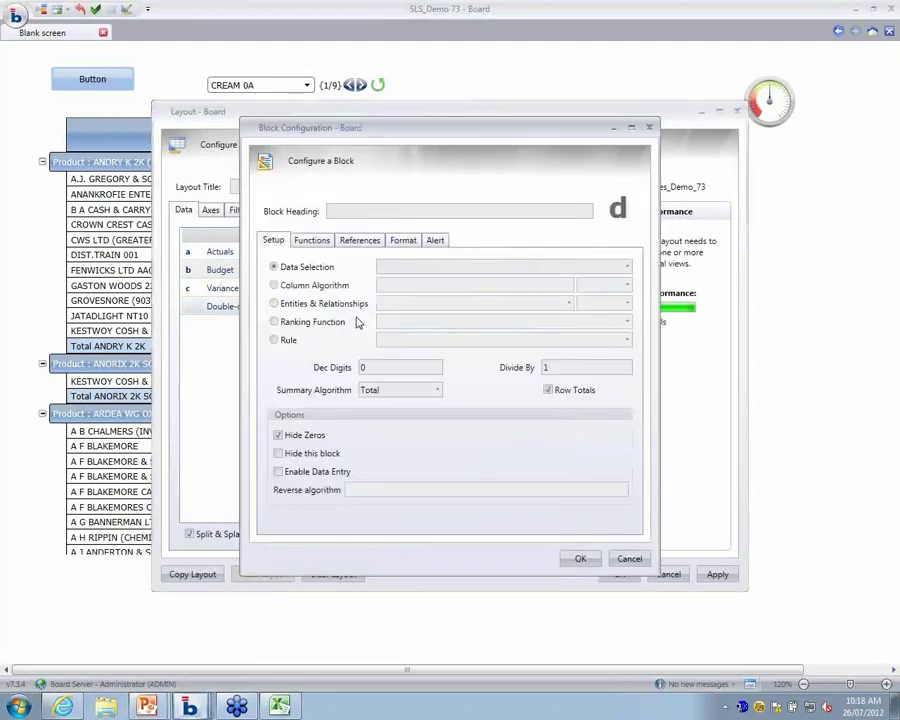
{"action": "left_click", "coordinate": [628, 269]}
{"action": "left_click_drag", "start_coordinate": [630, 383], "coordinate": [595, 458]}
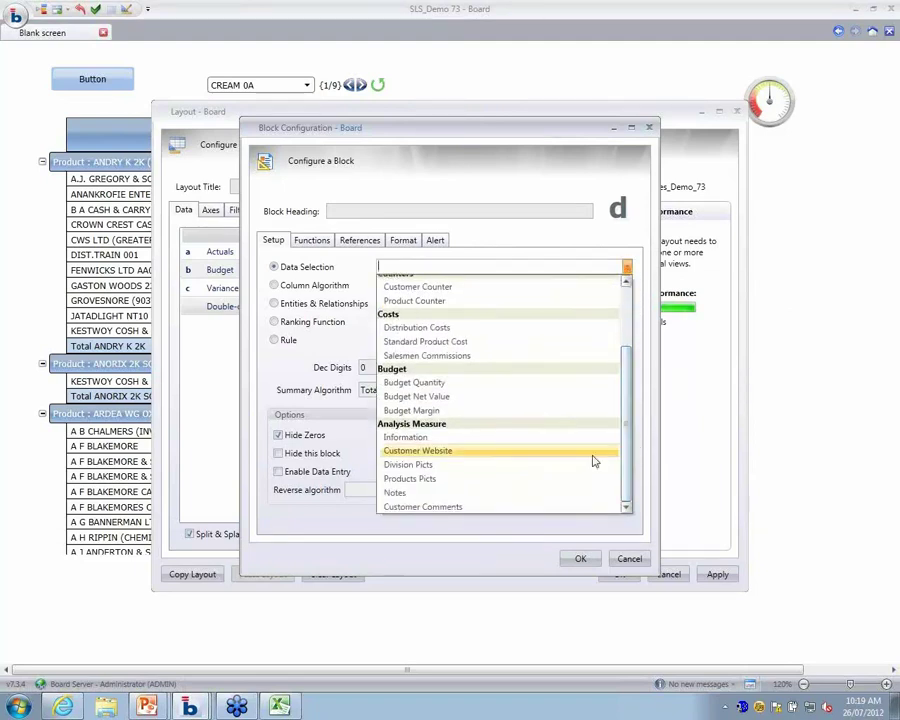
{"action": "left_click", "coordinate": [476, 507]}
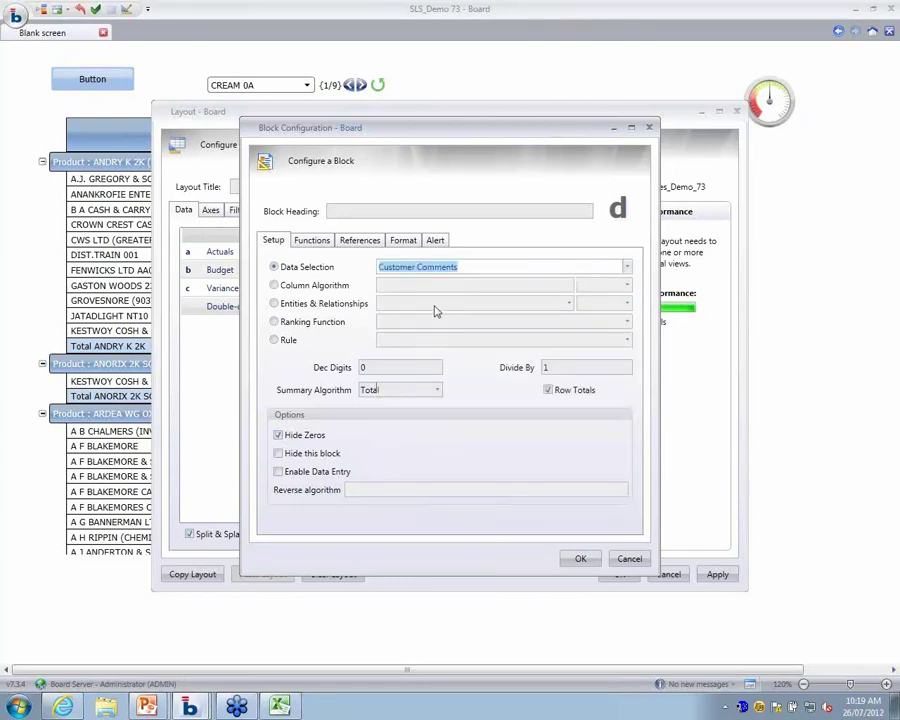
{"action": "left_click", "coordinate": [278, 471]}
{"action": "left_click", "coordinate": [548, 390]}
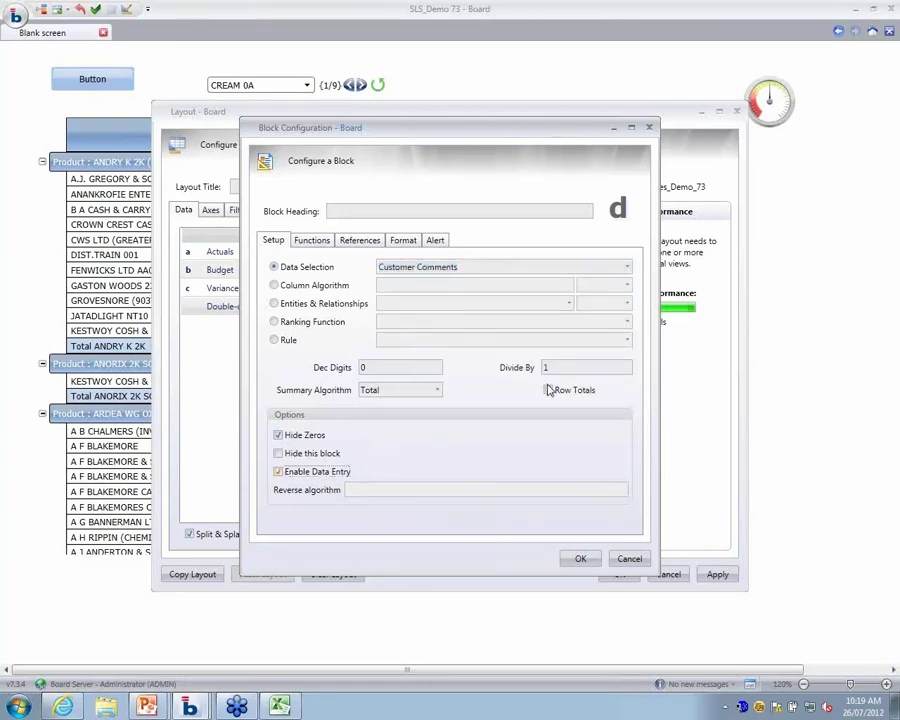
{"action": "left_click", "coordinate": [578, 560]}
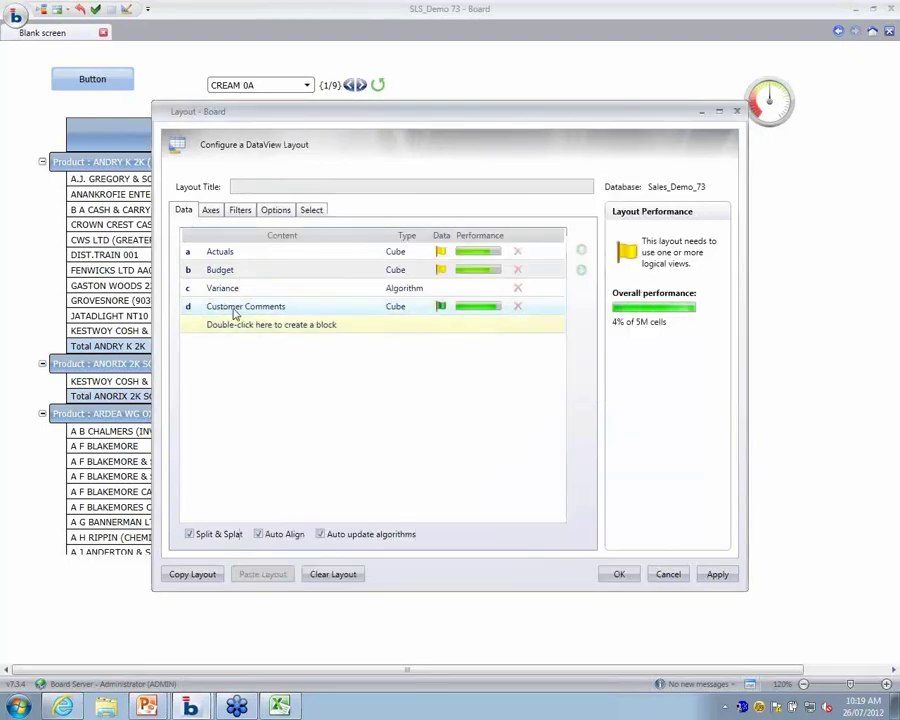
Step: Set the Budget block's tooltip to the Customer Comments block and apply the layout
{"action": "double_click", "coordinate": [283, 272]}
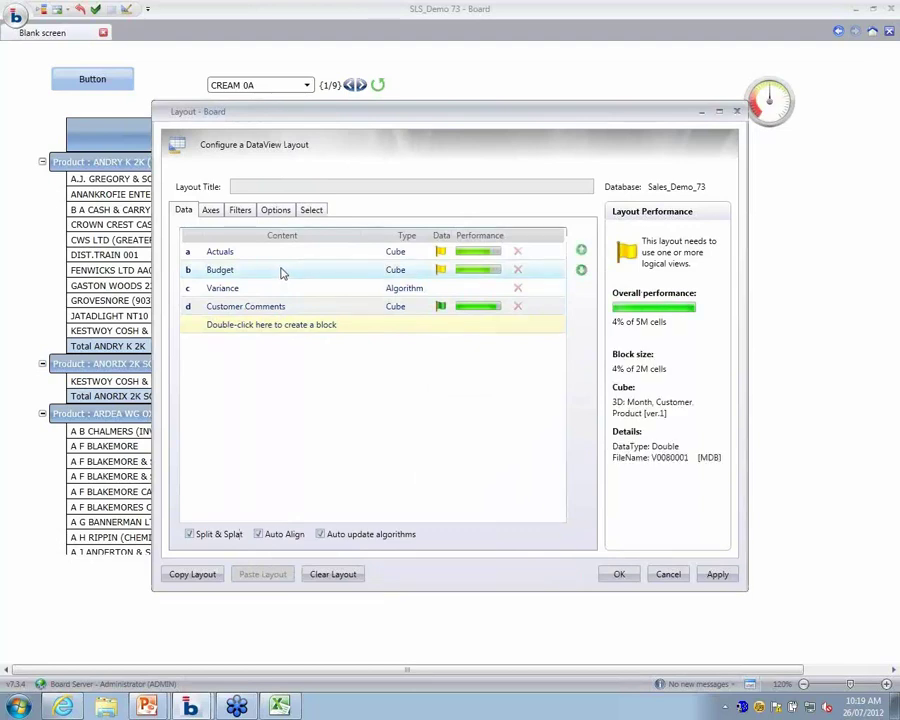
{"action": "left_click", "coordinate": [312, 241]}
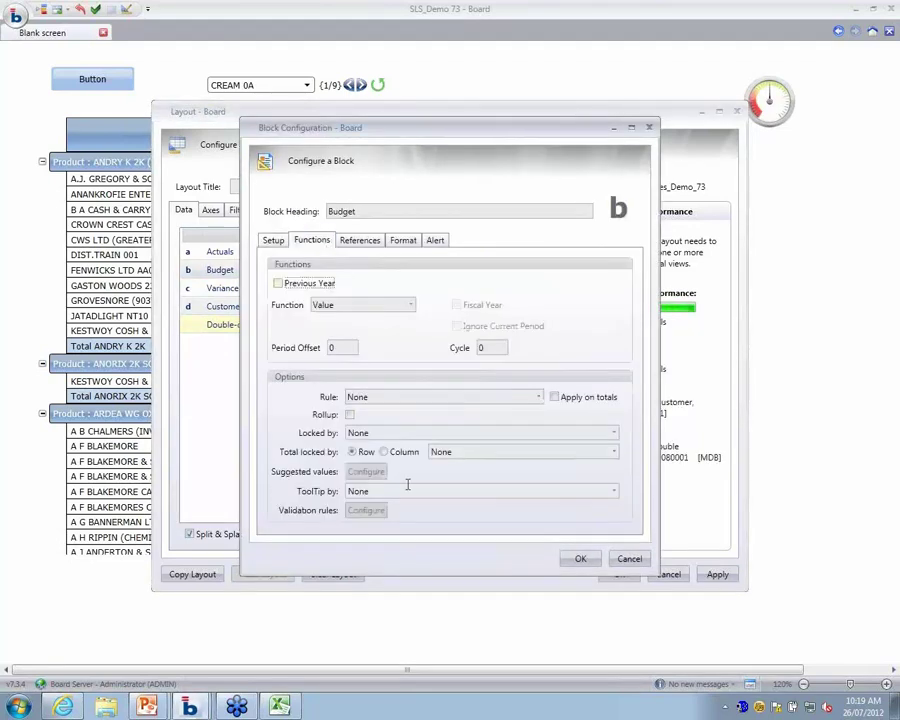
{"action": "left_click", "coordinate": [607, 491]}
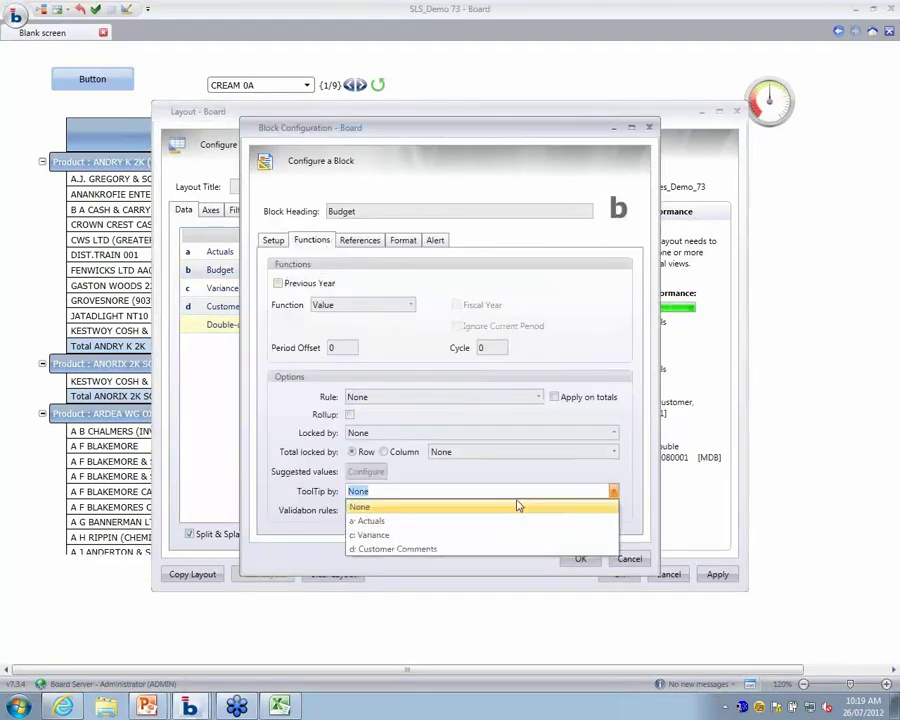
{"action": "left_click", "coordinate": [402, 548]}
{"action": "left_click", "coordinate": [579, 562]}
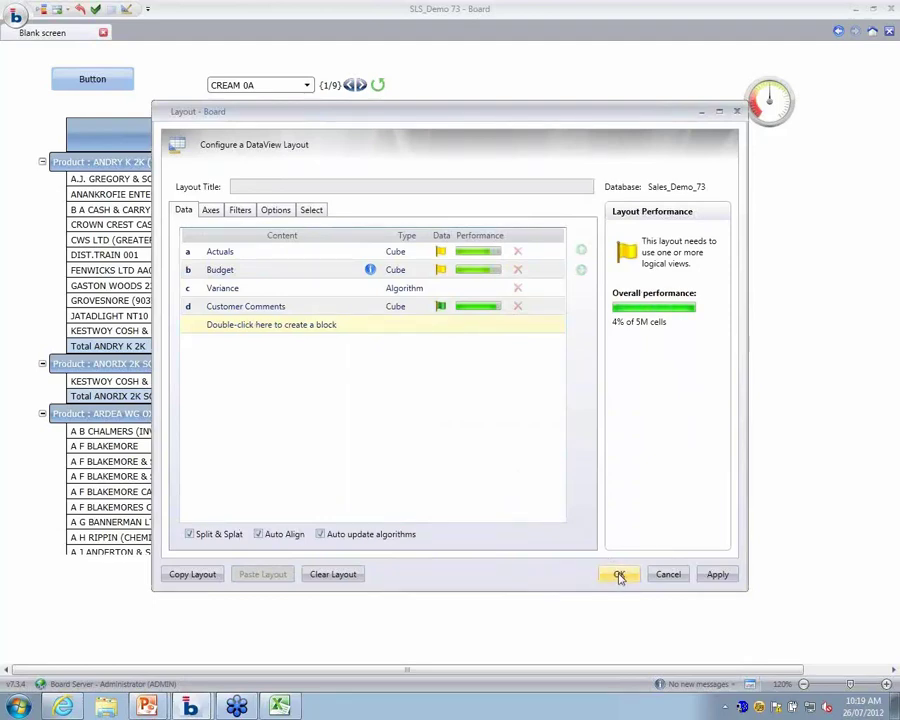
{"action": "left_click", "coordinate": [619, 575]}
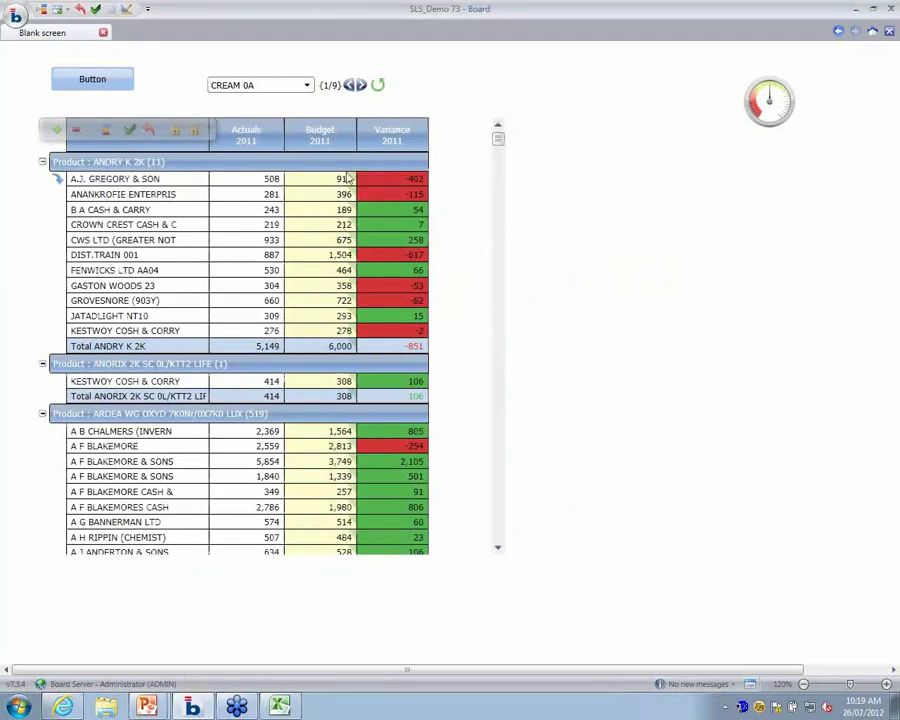
{"action": "mouse_move", "coordinate": [350, 180]}
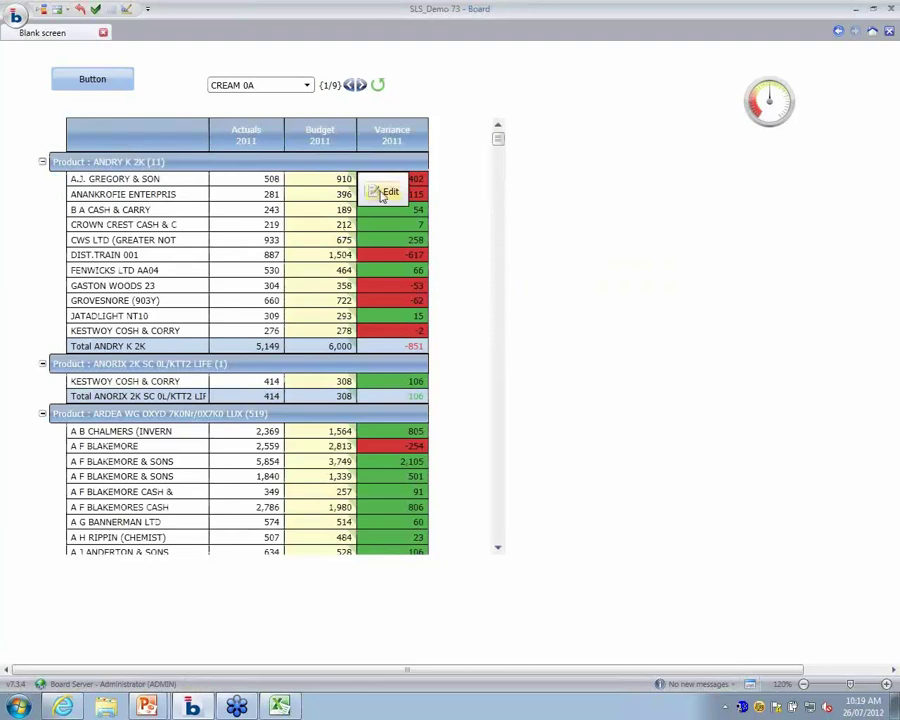
{"action": "left_click", "coordinate": [384, 191]}
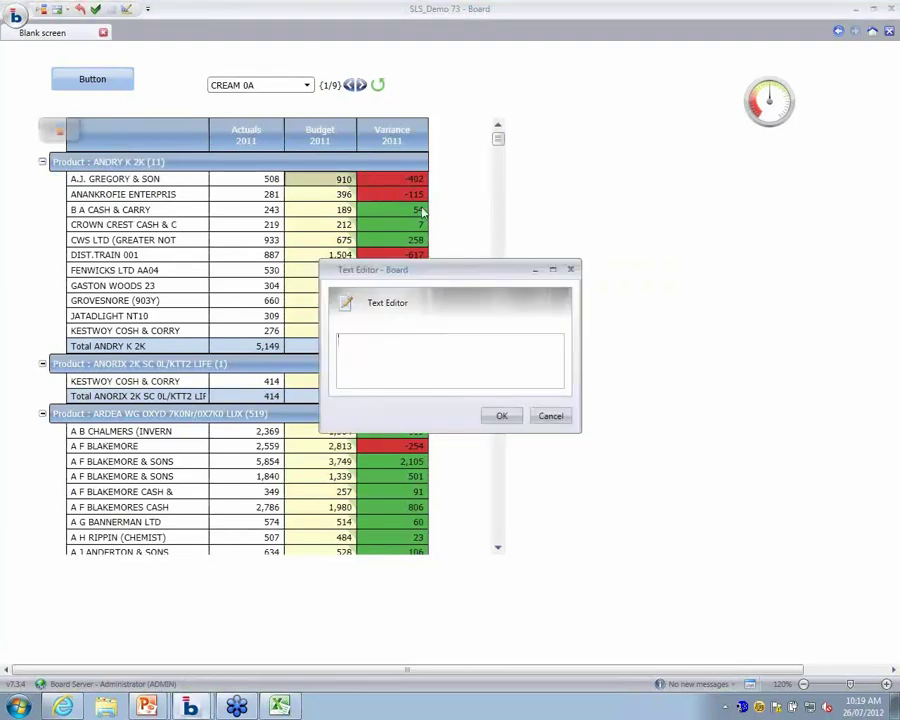
{"action": "type", "text": "t iroutiro toiry treoirter"}
{"action": "key", "text": "Return"}
{"action": "type", "text": "tr oupt unoptu itou eroit eour"}
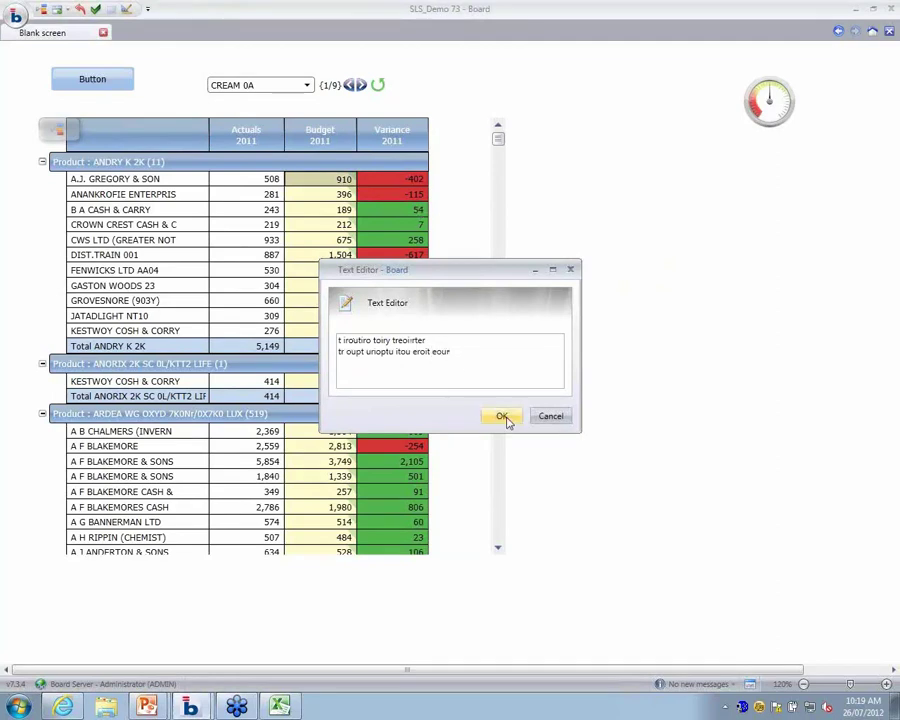
{"action": "left_click", "coordinate": [502, 418]}
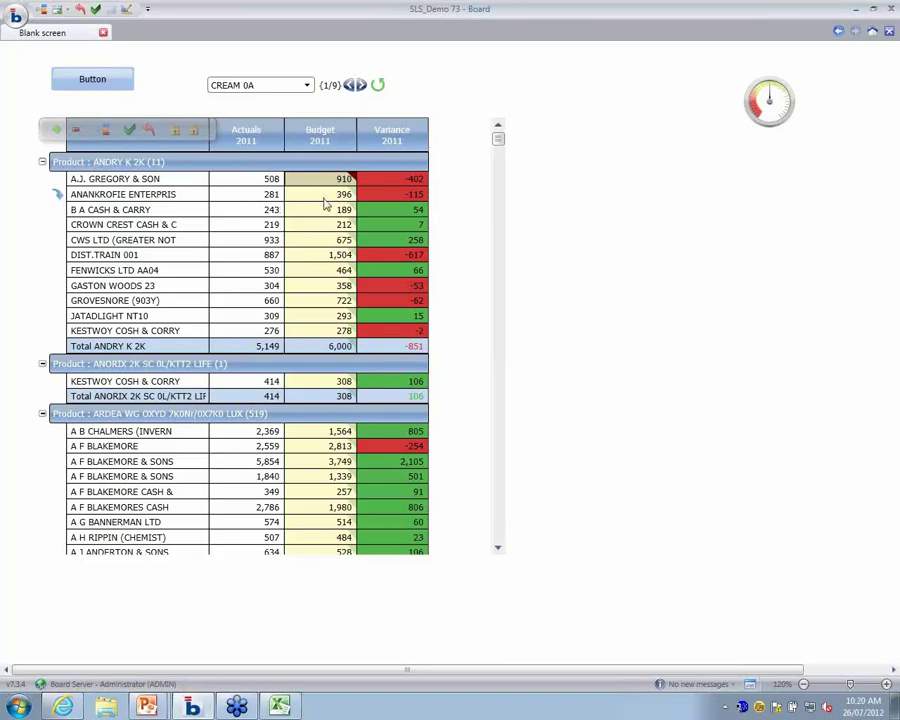
Step: Leave the full-screen view and replace the gauge with a large chart object beside the DataView, about as tall as the table
{"action": "key", "text": "Escape"}
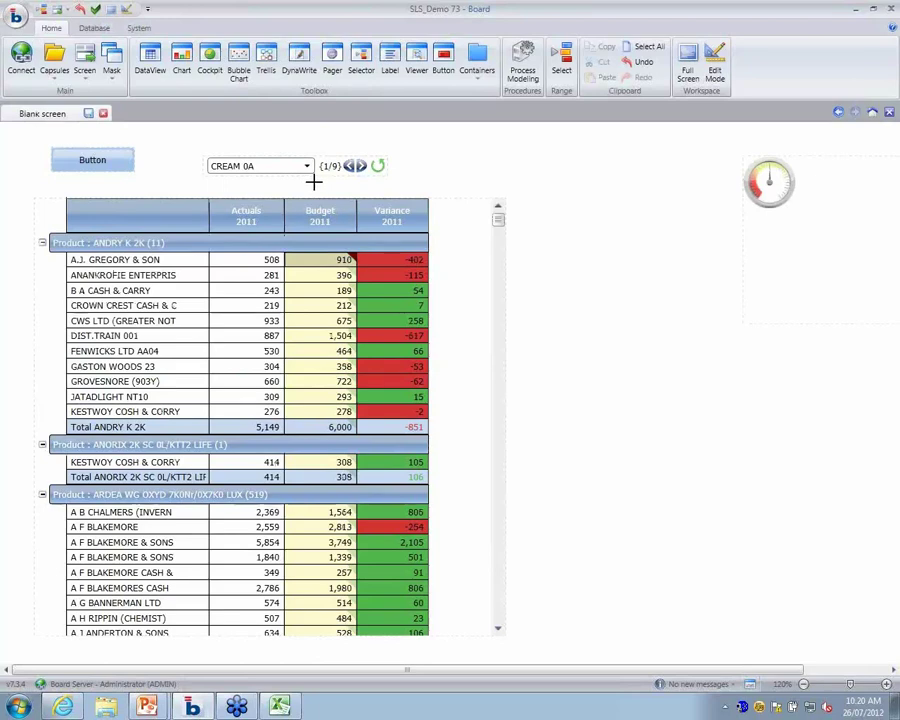
{"action": "left_click", "coordinate": [772, 232]}
{"action": "key", "text": "Delete"}
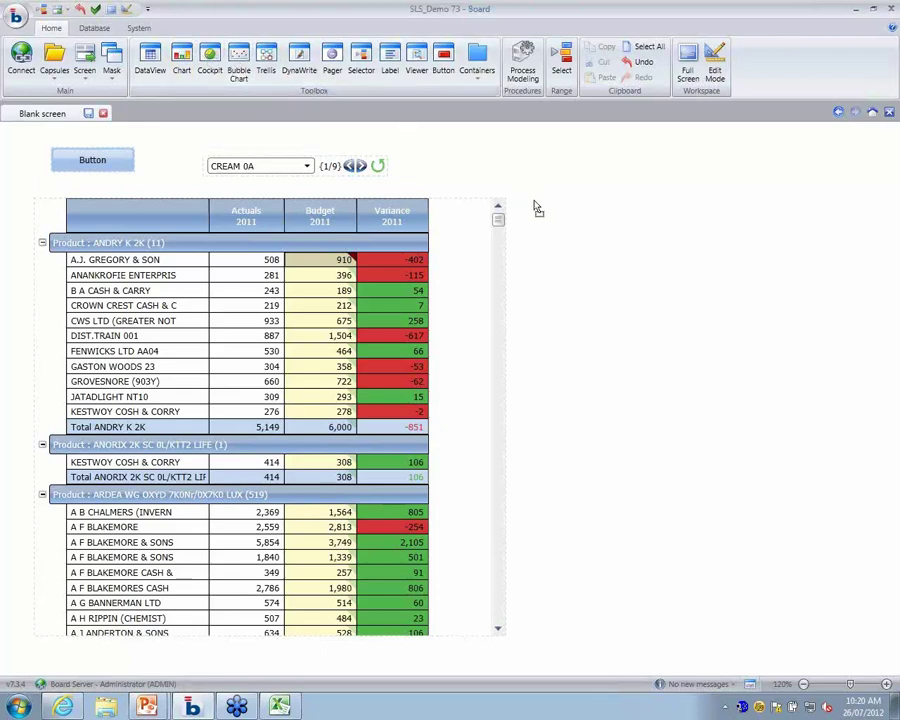
{"action": "left_click", "coordinate": [790, 370]}
{"action": "left_click_drag", "start_coordinate": [790, 373], "coordinate": [892, 634]}
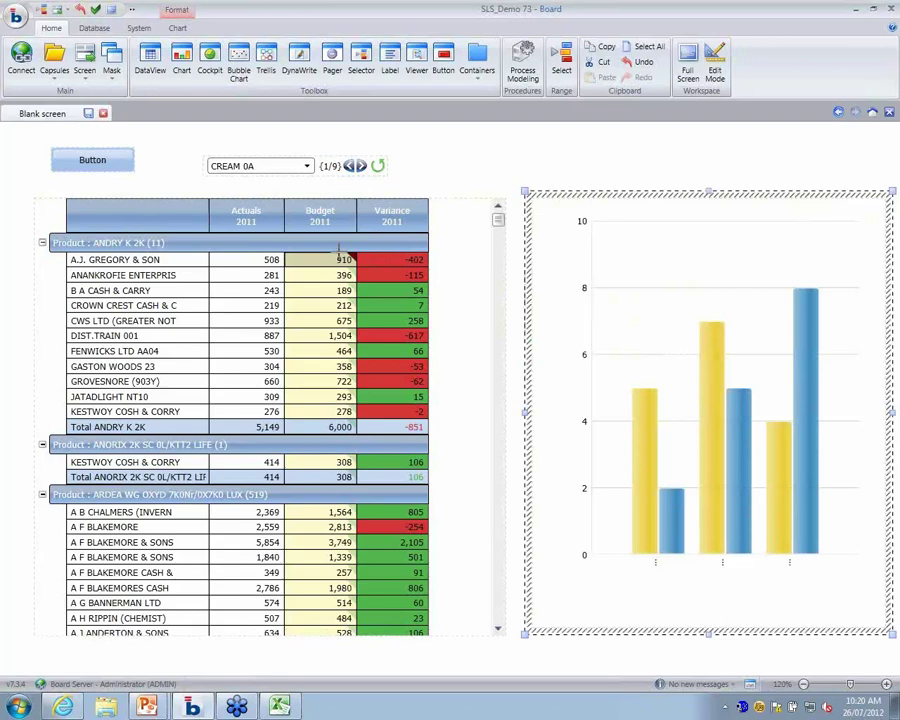
Step: Add a data block based on the Net Value cube to the new chart's layout
{"action": "right_click", "coordinate": [701, 262]}
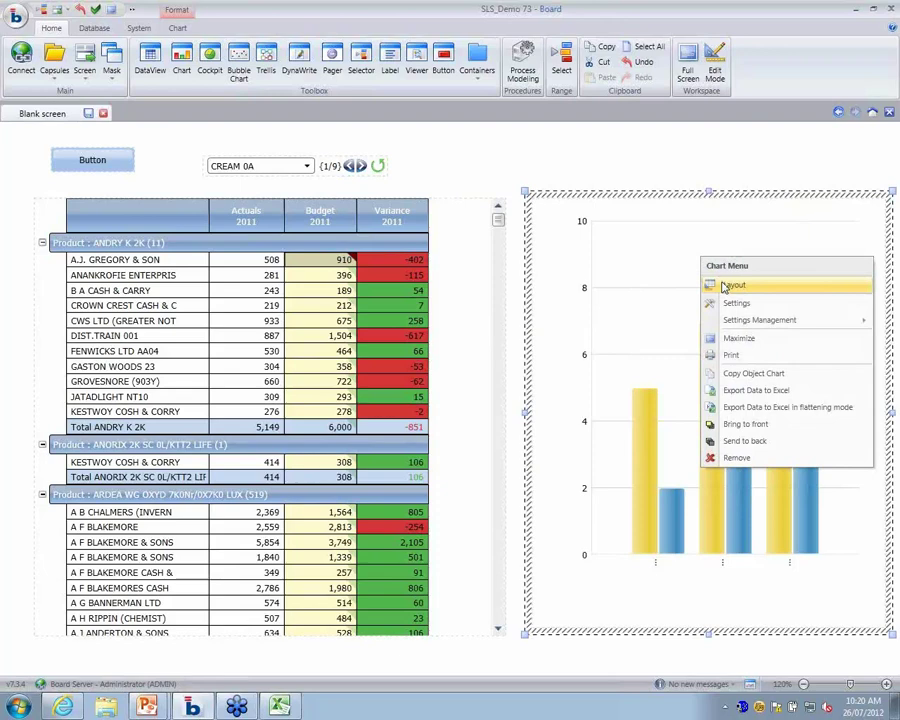
{"action": "left_click", "coordinate": [730, 286]}
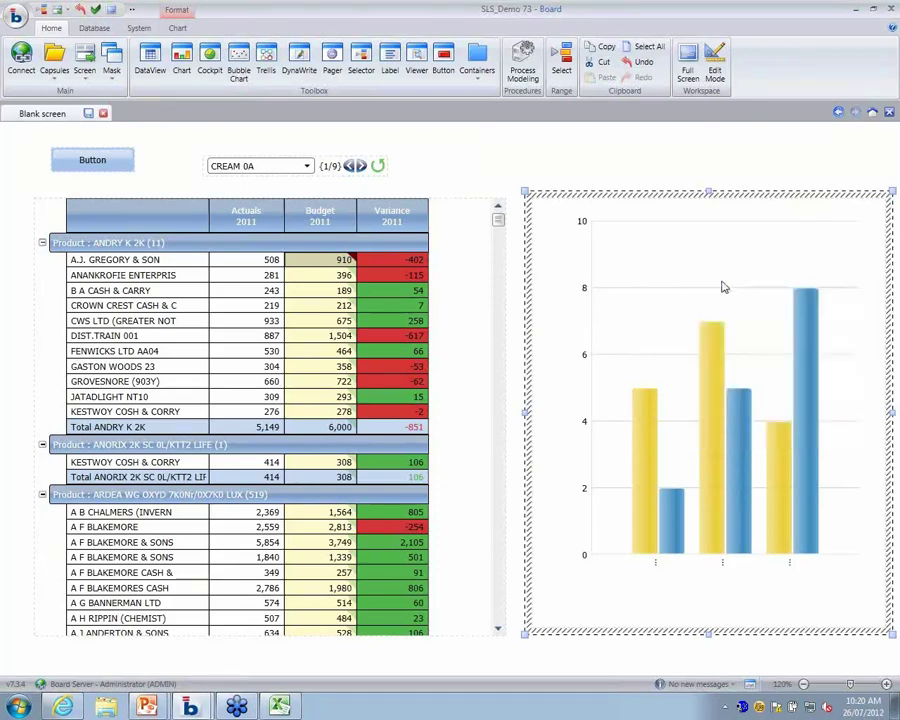
{"action": "double_click", "coordinate": [391, 253]}
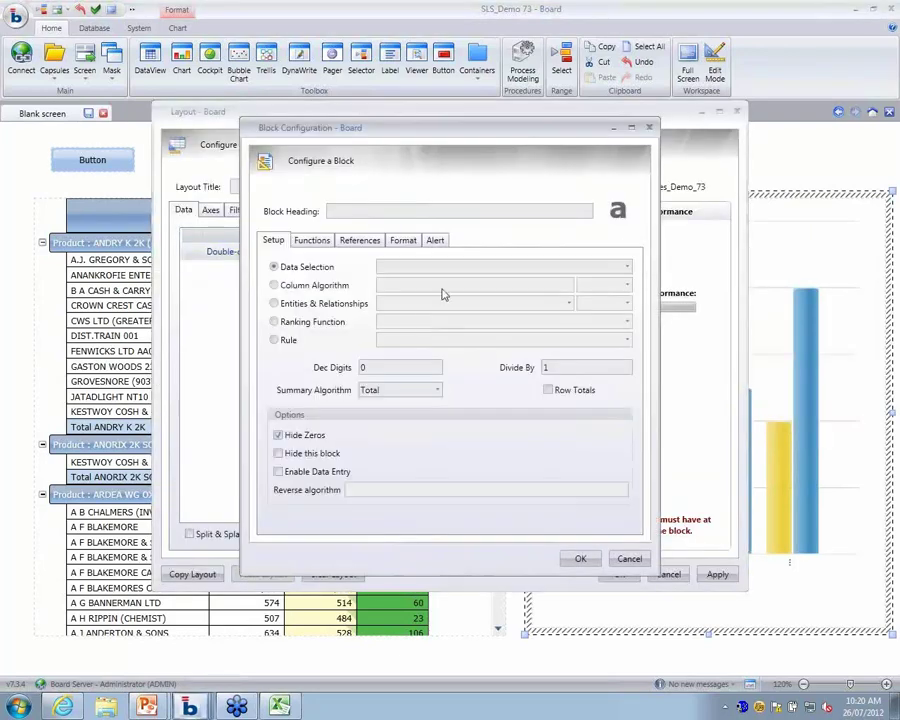
{"action": "left_click", "coordinate": [627, 268]}
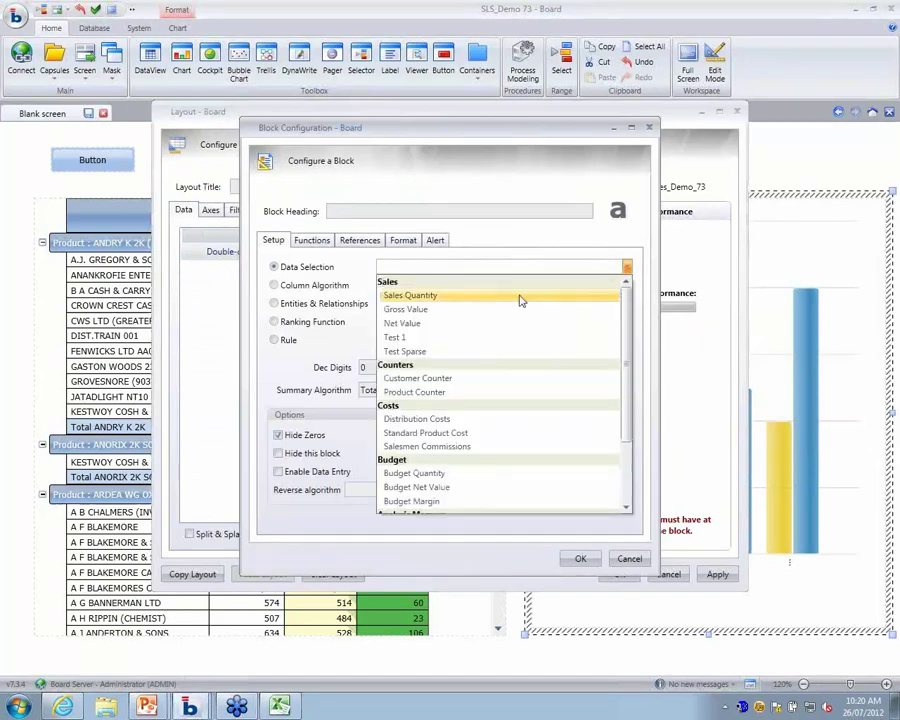
{"action": "left_click", "coordinate": [469, 325]}
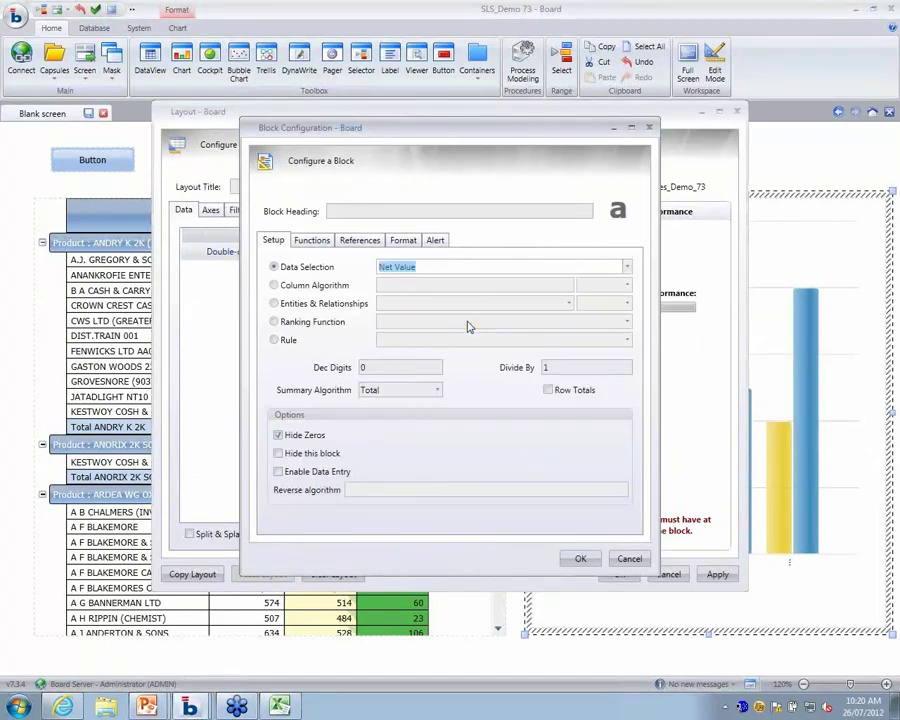
{"action": "left_click", "coordinate": [580, 558]}
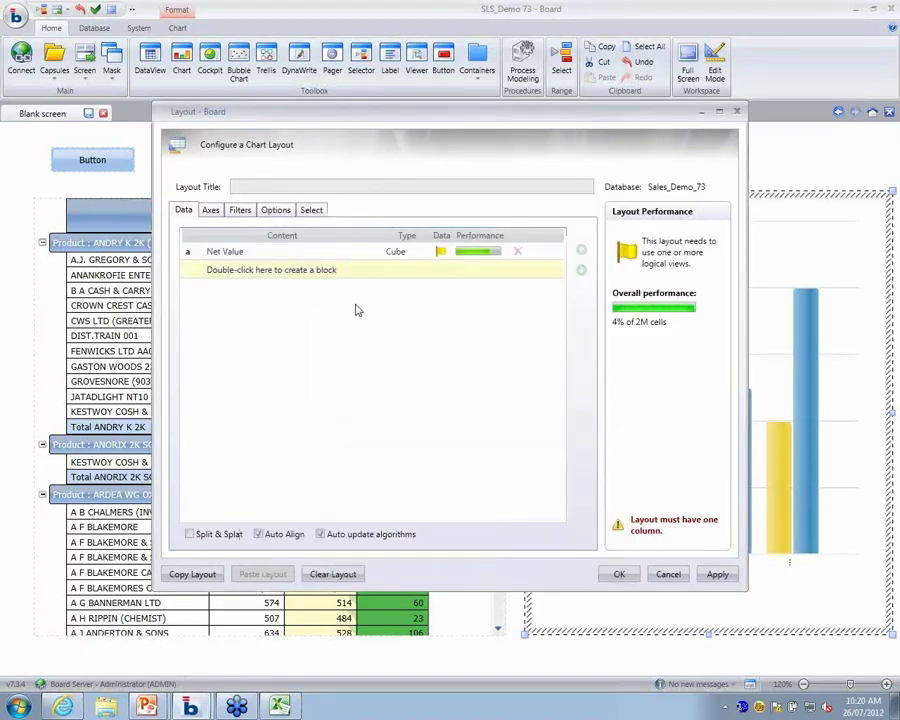
Step: Set the chart layout's axes to Year by row and Product Group by column
{"action": "left_click", "coordinate": [210, 210]}
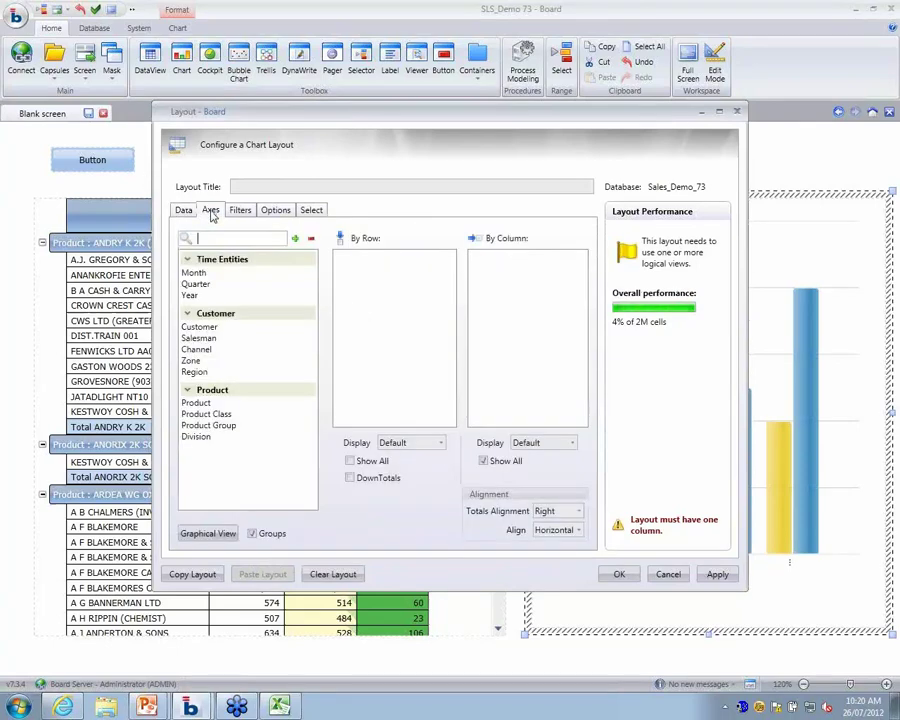
{"action": "left_click_drag", "start_coordinate": [195, 297], "coordinate": [357, 290]}
{"action": "left_click_drag", "start_coordinate": [209, 430], "coordinate": [514, 279]}
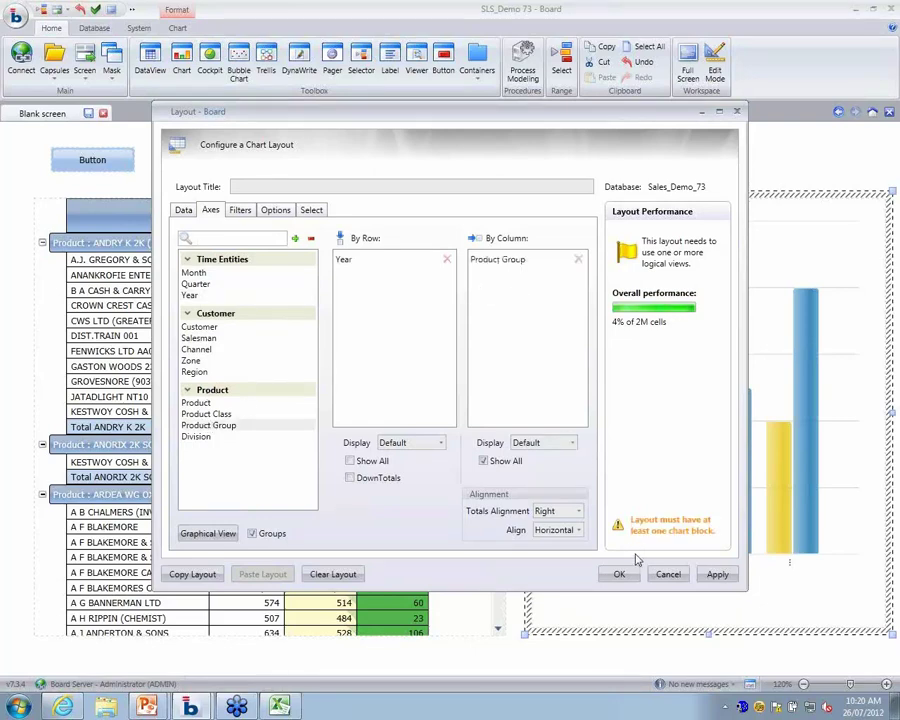
Step: Choose Net Value as the block to show in the chart and confirm the layout
{"action": "left_click", "coordinate": [275, 211]}
{"action": "left_click_drag", "start_coordinate": [207, 252], "coordinate": [475, 264]}
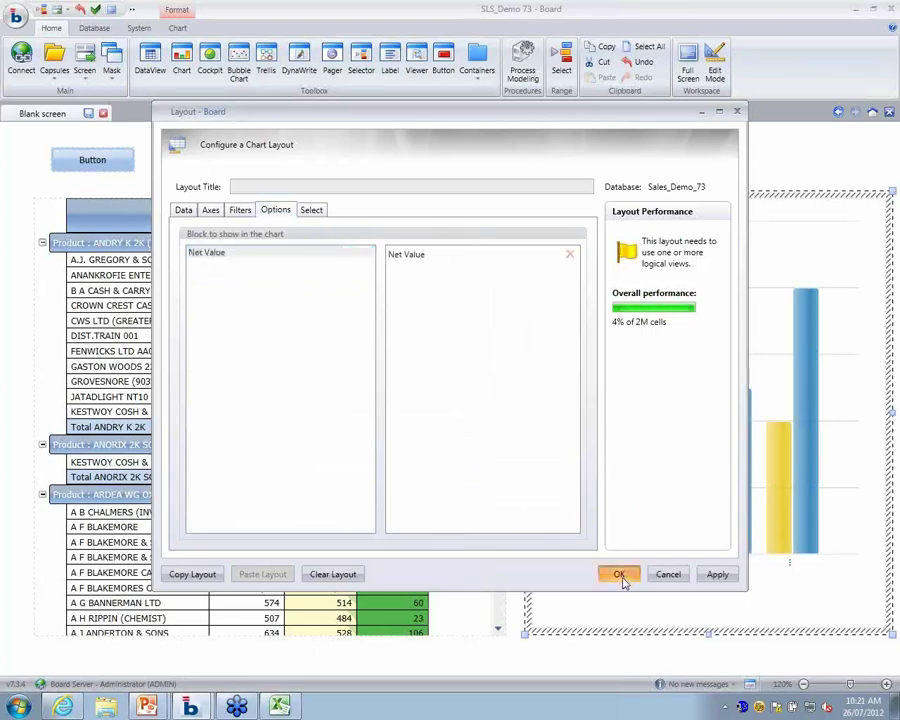
{"action": "left_click", "coordinate": [619, 576]}
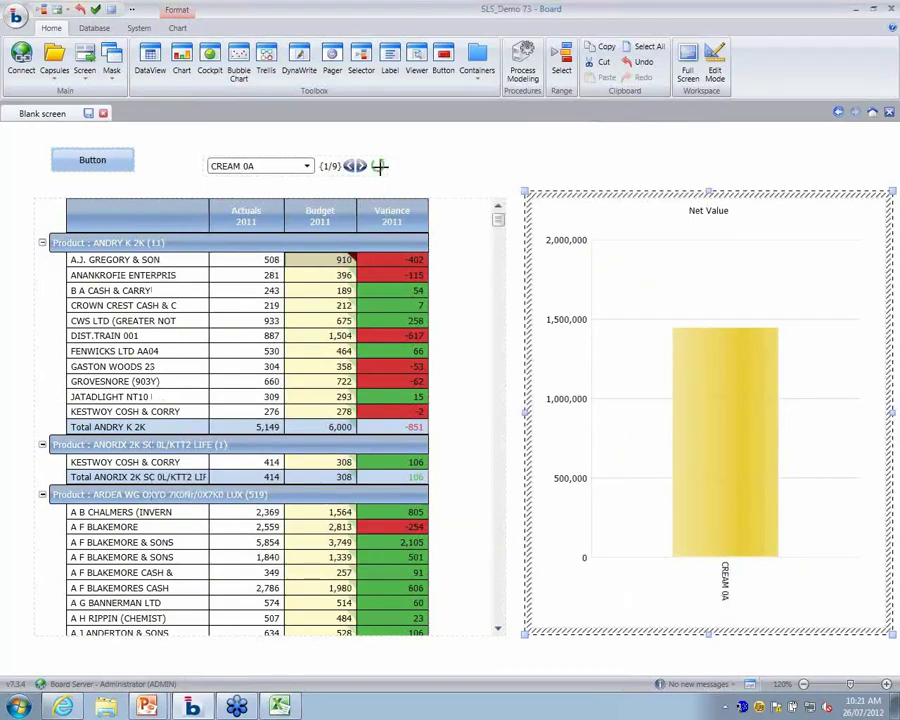
Step: Reset the Product Group pager to all groups, view the screen full size, and filter it to CREAM 0A
{"action": "left_click", "coordinate": [375, 168]}
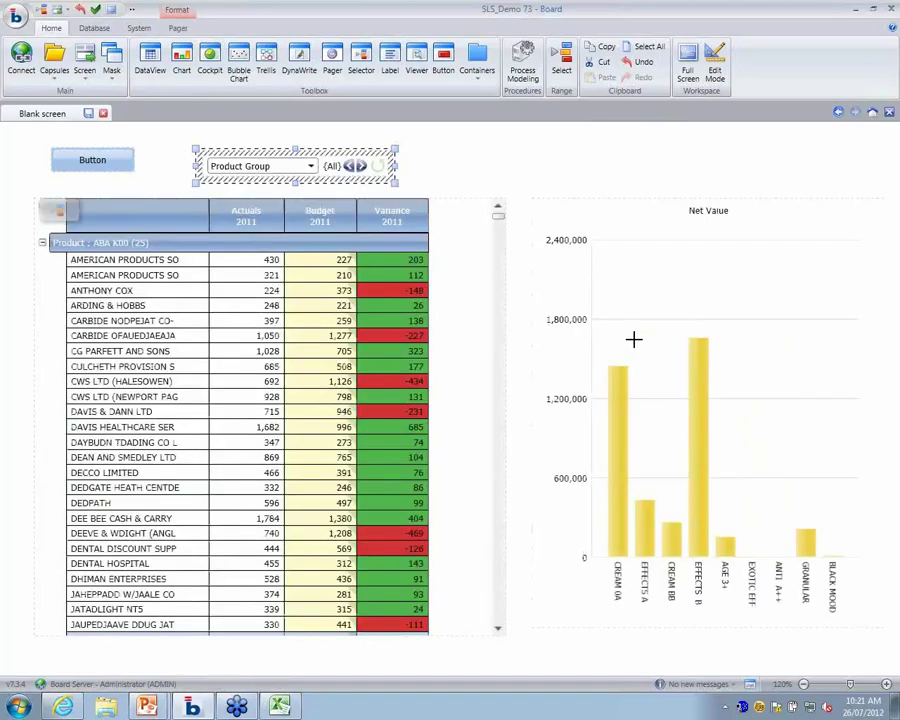
{"action": "key", "text": "F11"}
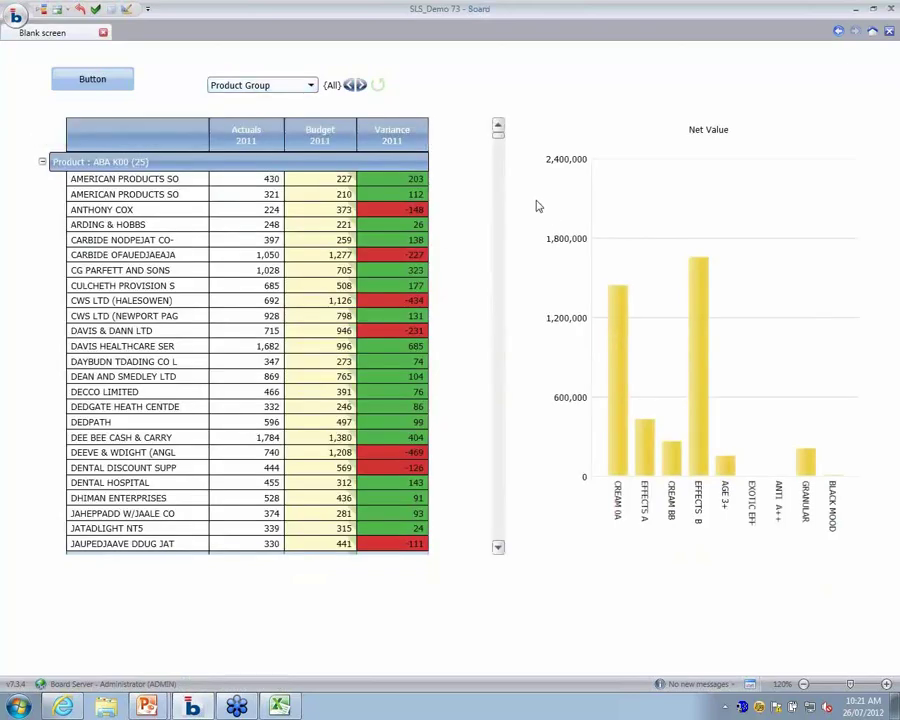
{"action": "left_click", "coordinate": [310, 86]}
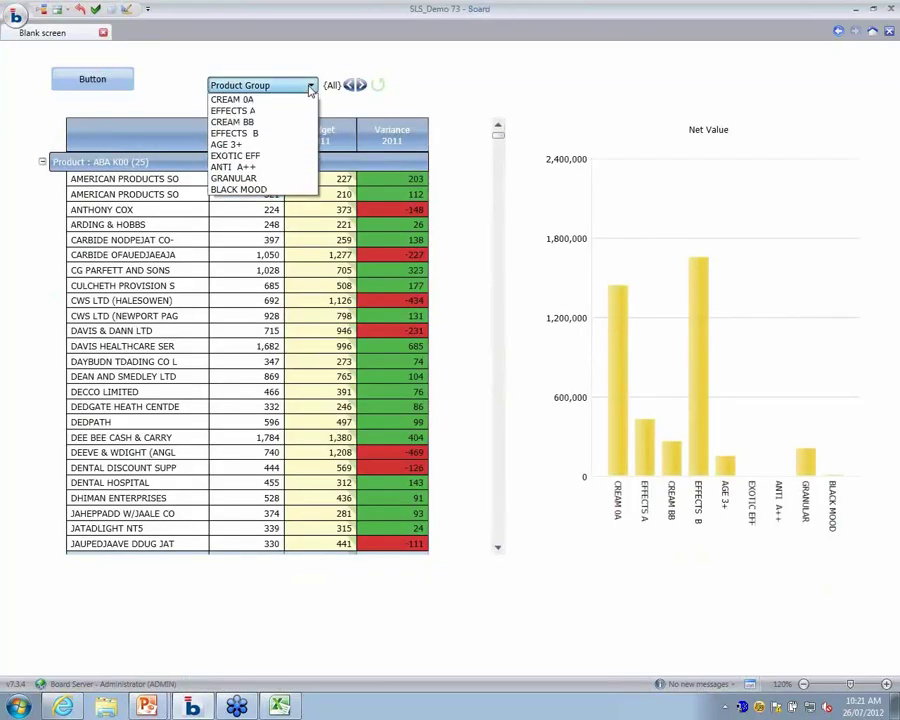
{"action": "left_click", "coordinate": [242, 101]}
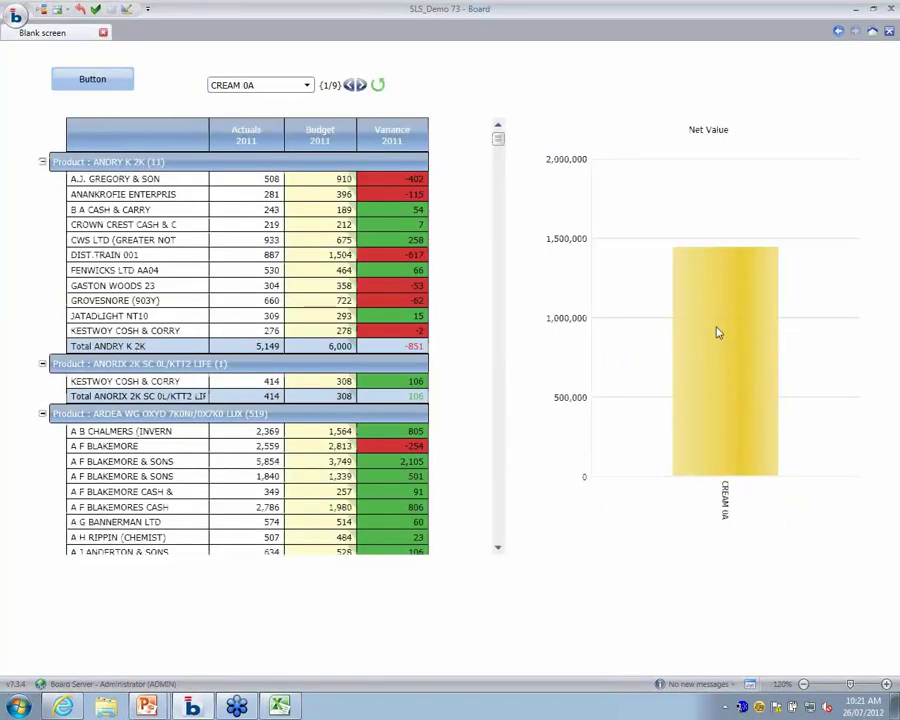
Step: Drill down by Salesman on the chart's CREAM 0A bar, view the breakdown and close it
{"action": "left_click", "coordinate": [714, 331]}
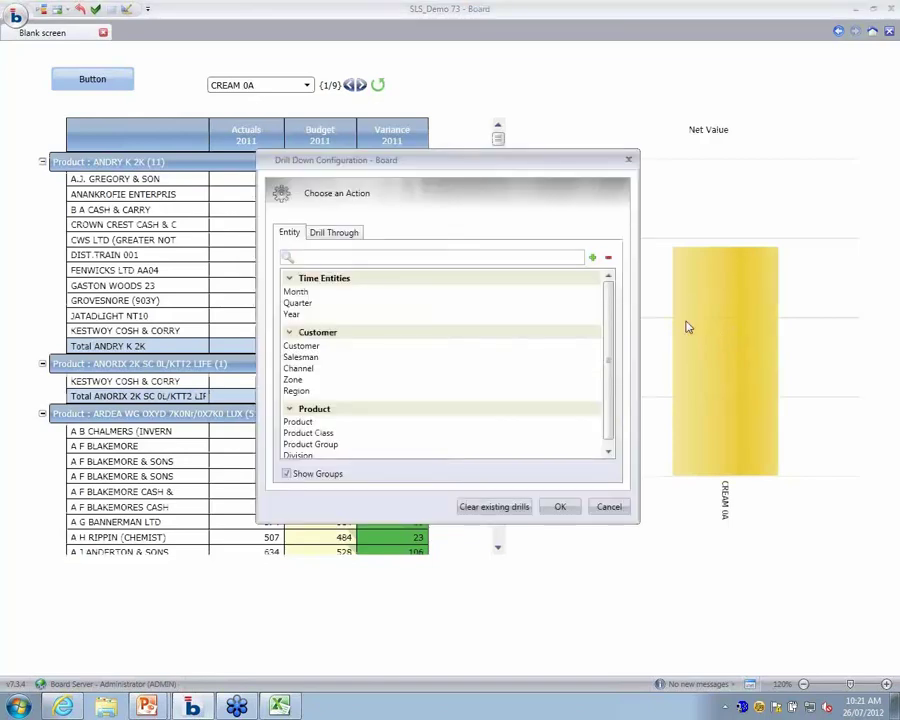
{"action": "double_click", "coordinate": [302, 356]}
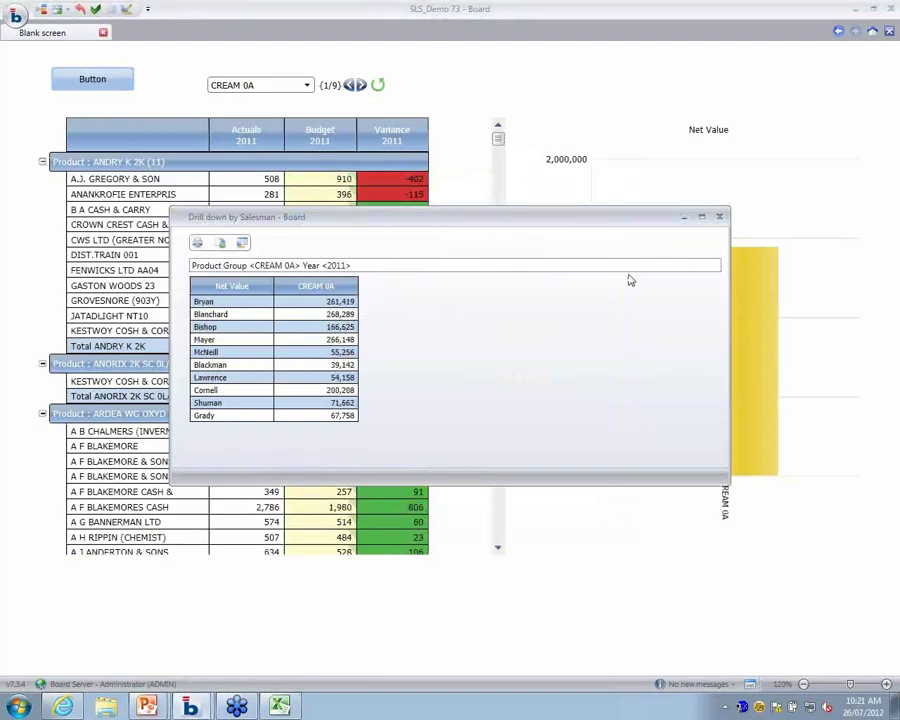
{"action": "left_click", "coordinate": [720, 218]}
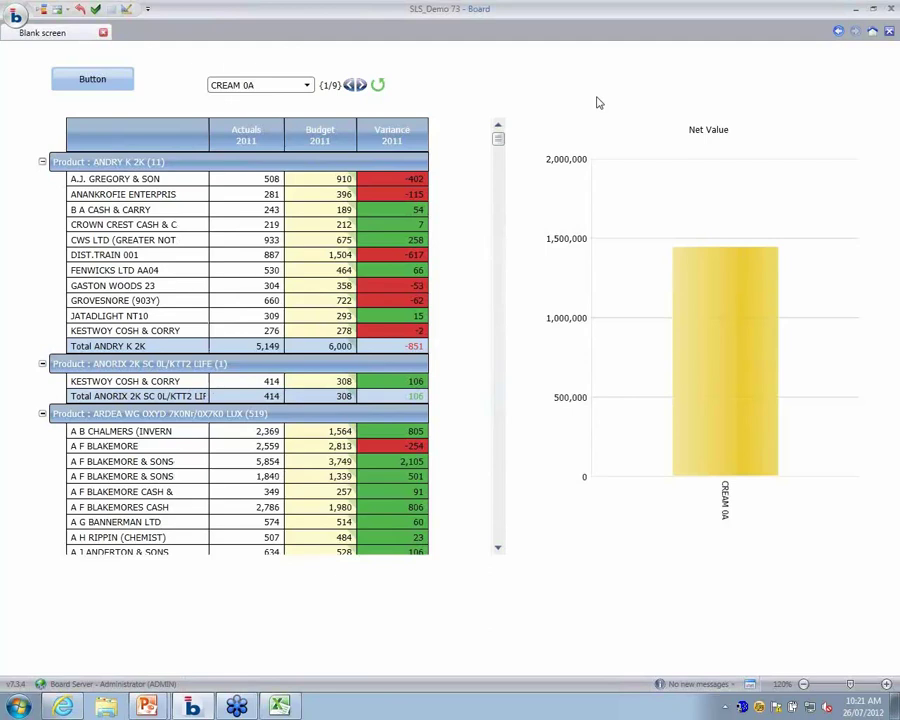
Step: Switch to the PowerPoint slide show and go to the "Scorecards, KPI's & Dashboards" slide
{"action": "key", "text": "alt+Tab"}
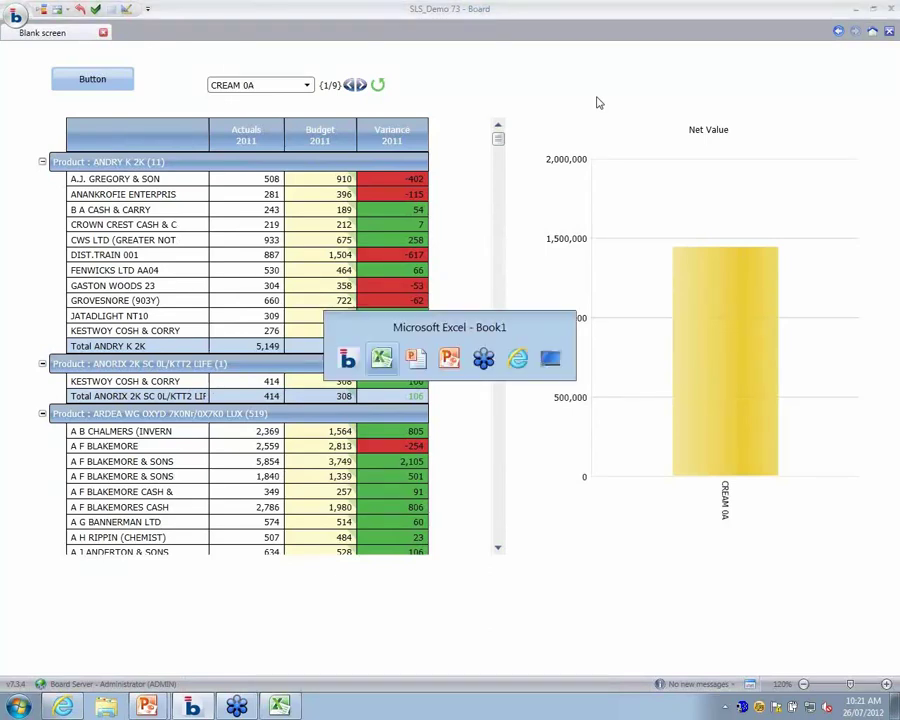
{"action": "key", "text": "alt+Tab"}
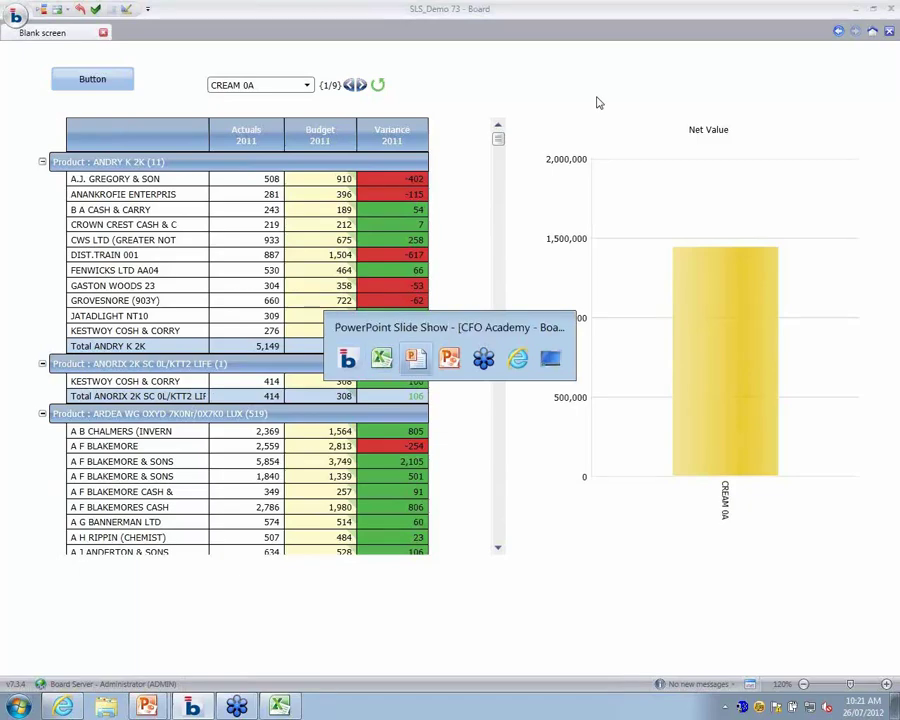
{"action": "key", "text": "Right"}
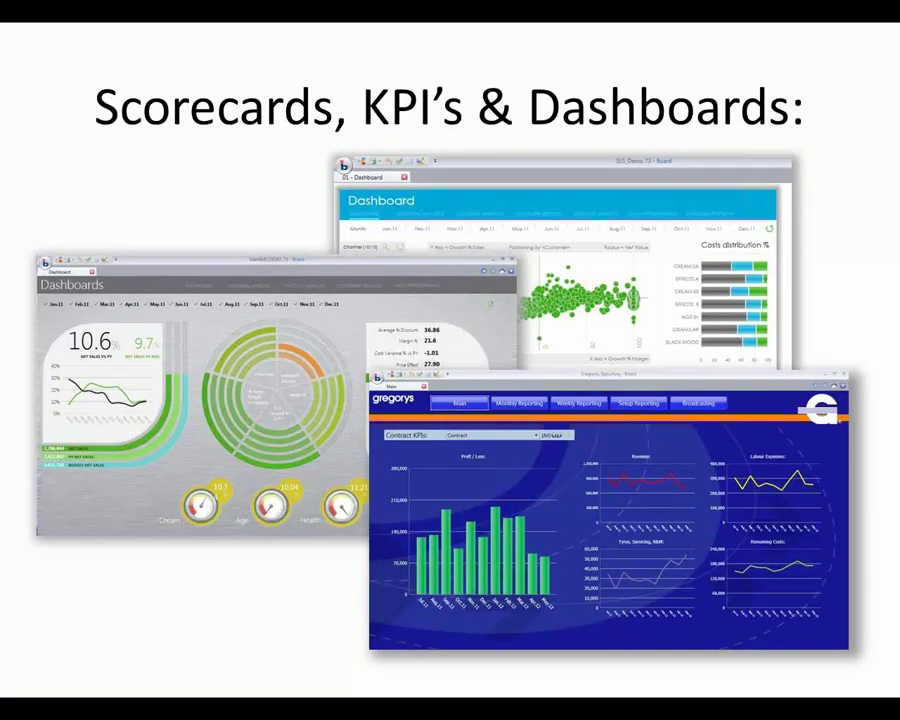